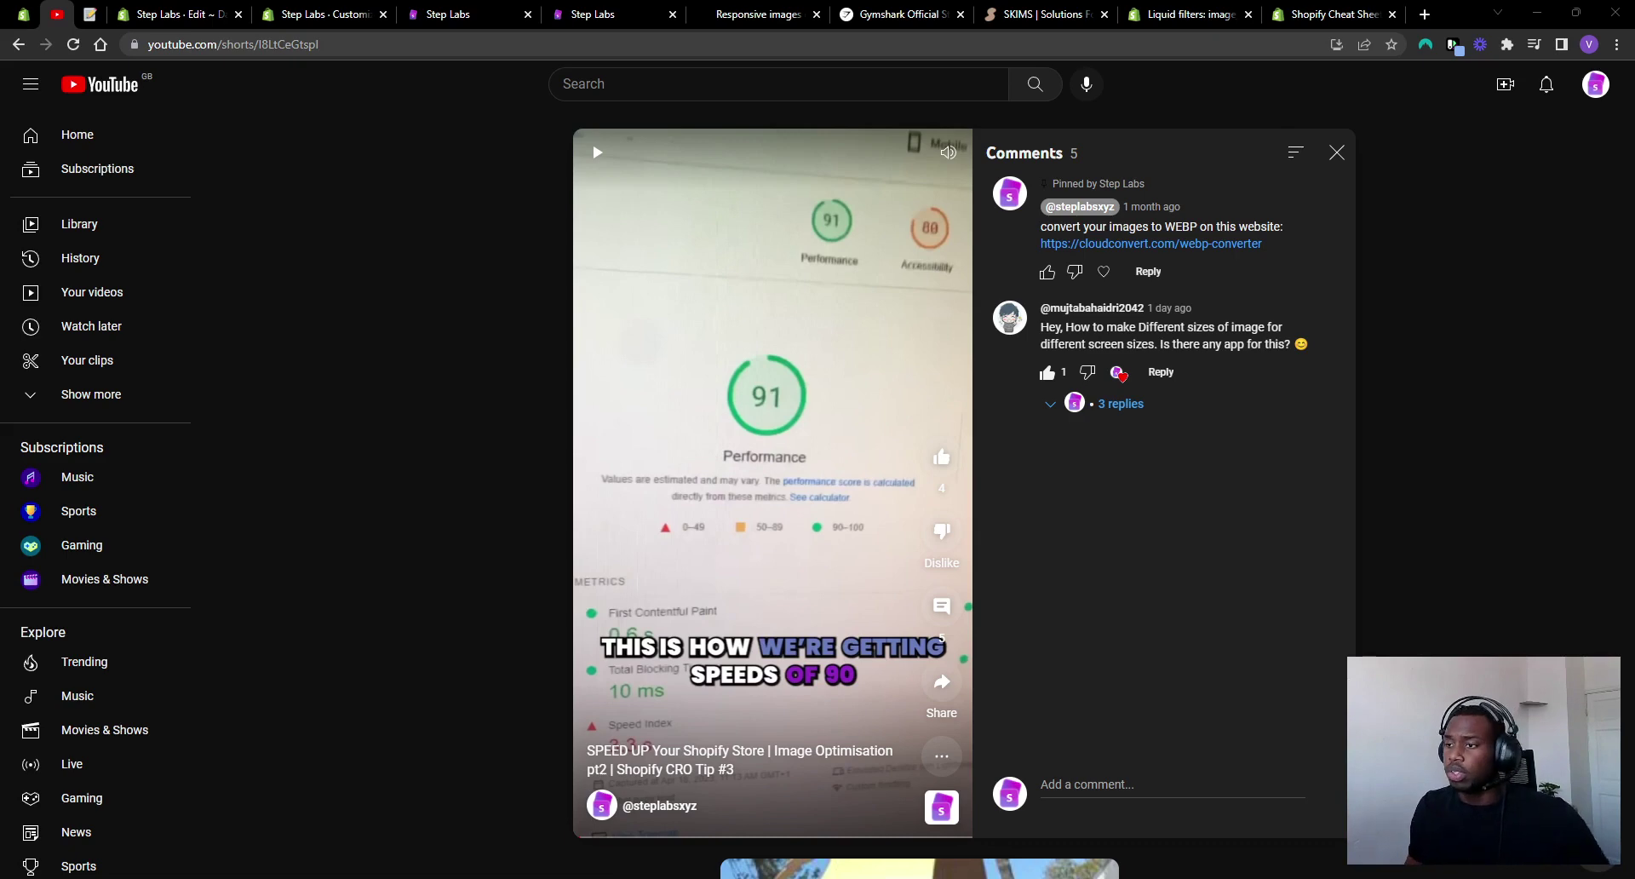
Step: Inspect the home page banner image's markup on the live storefront, examining its source URL and width
left_click(362, 12)
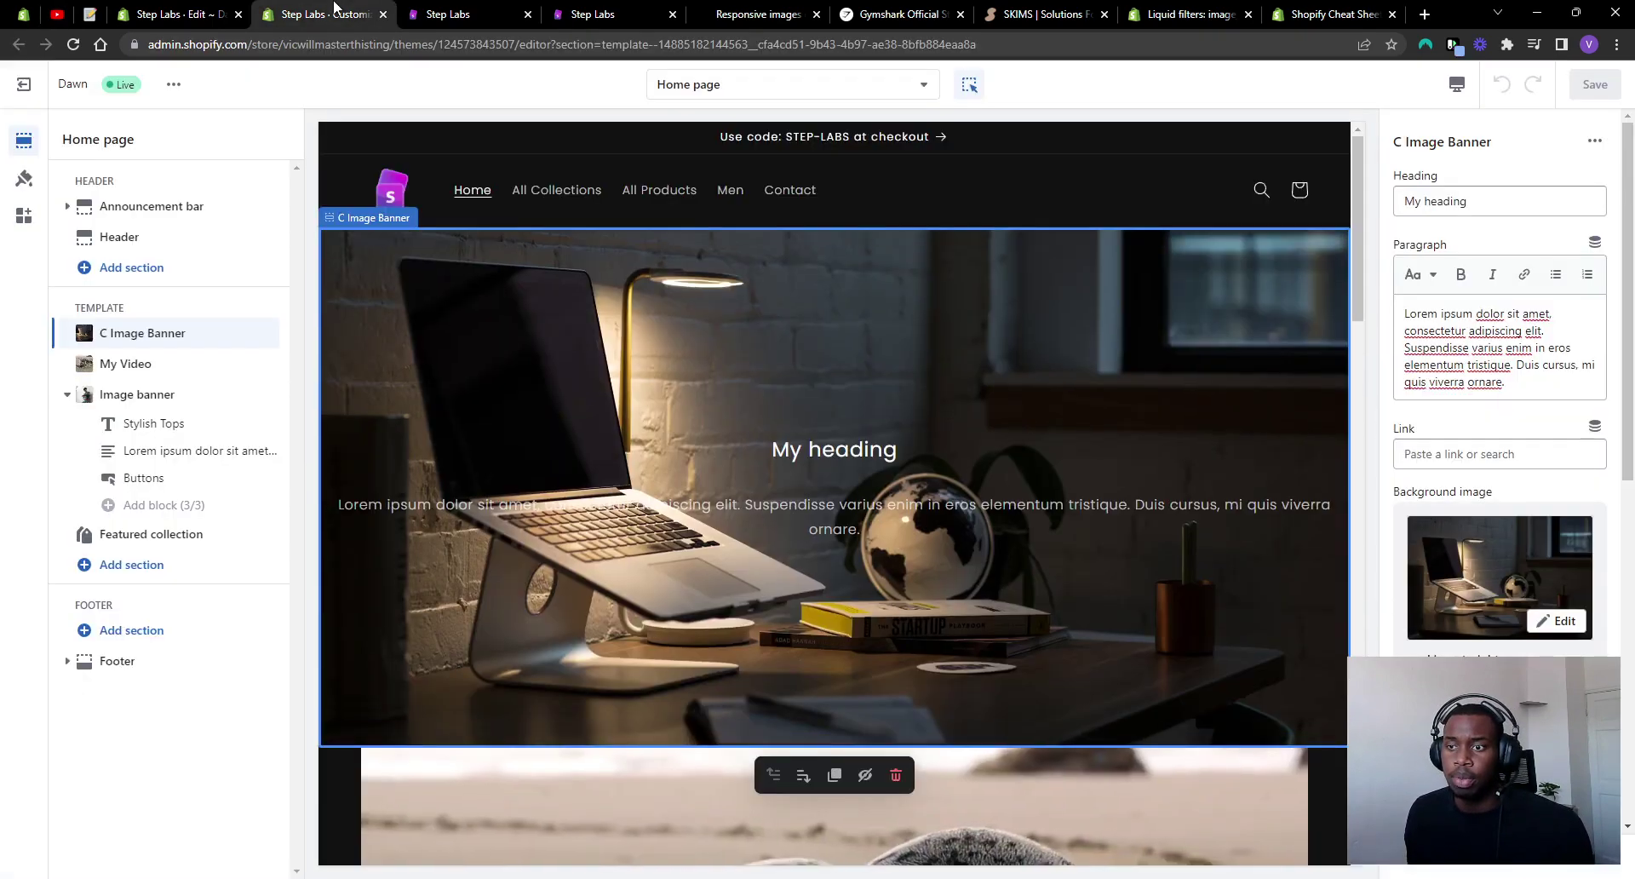
left_click(443, 10)
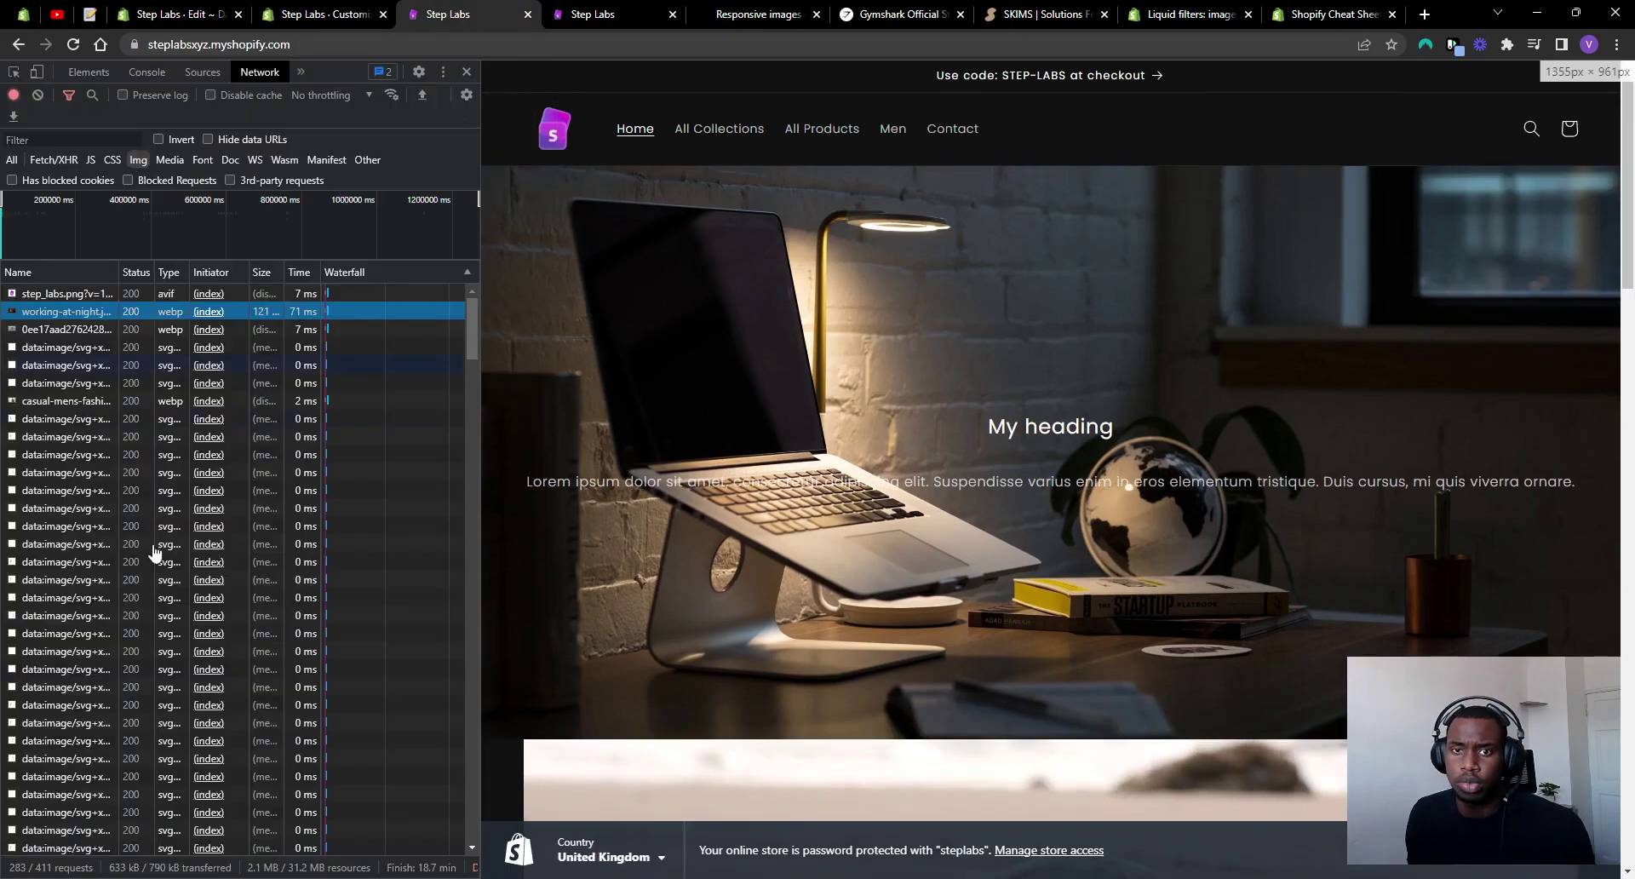
left_click(75, 75)
scroll(273, 323, "down", 1)
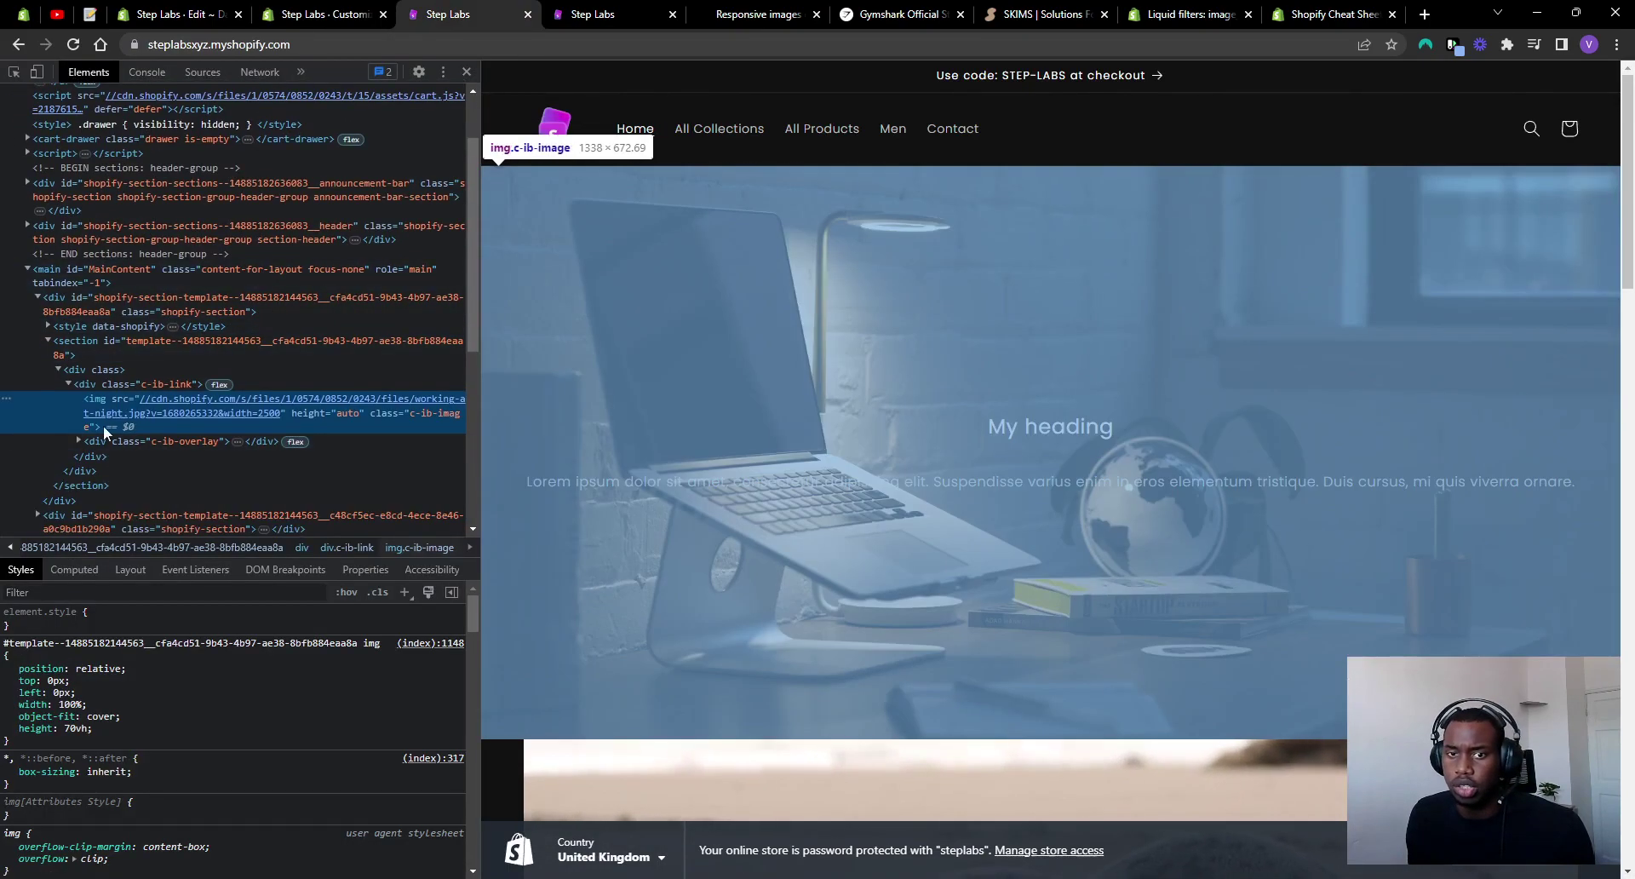
mouse_move(136, 405)
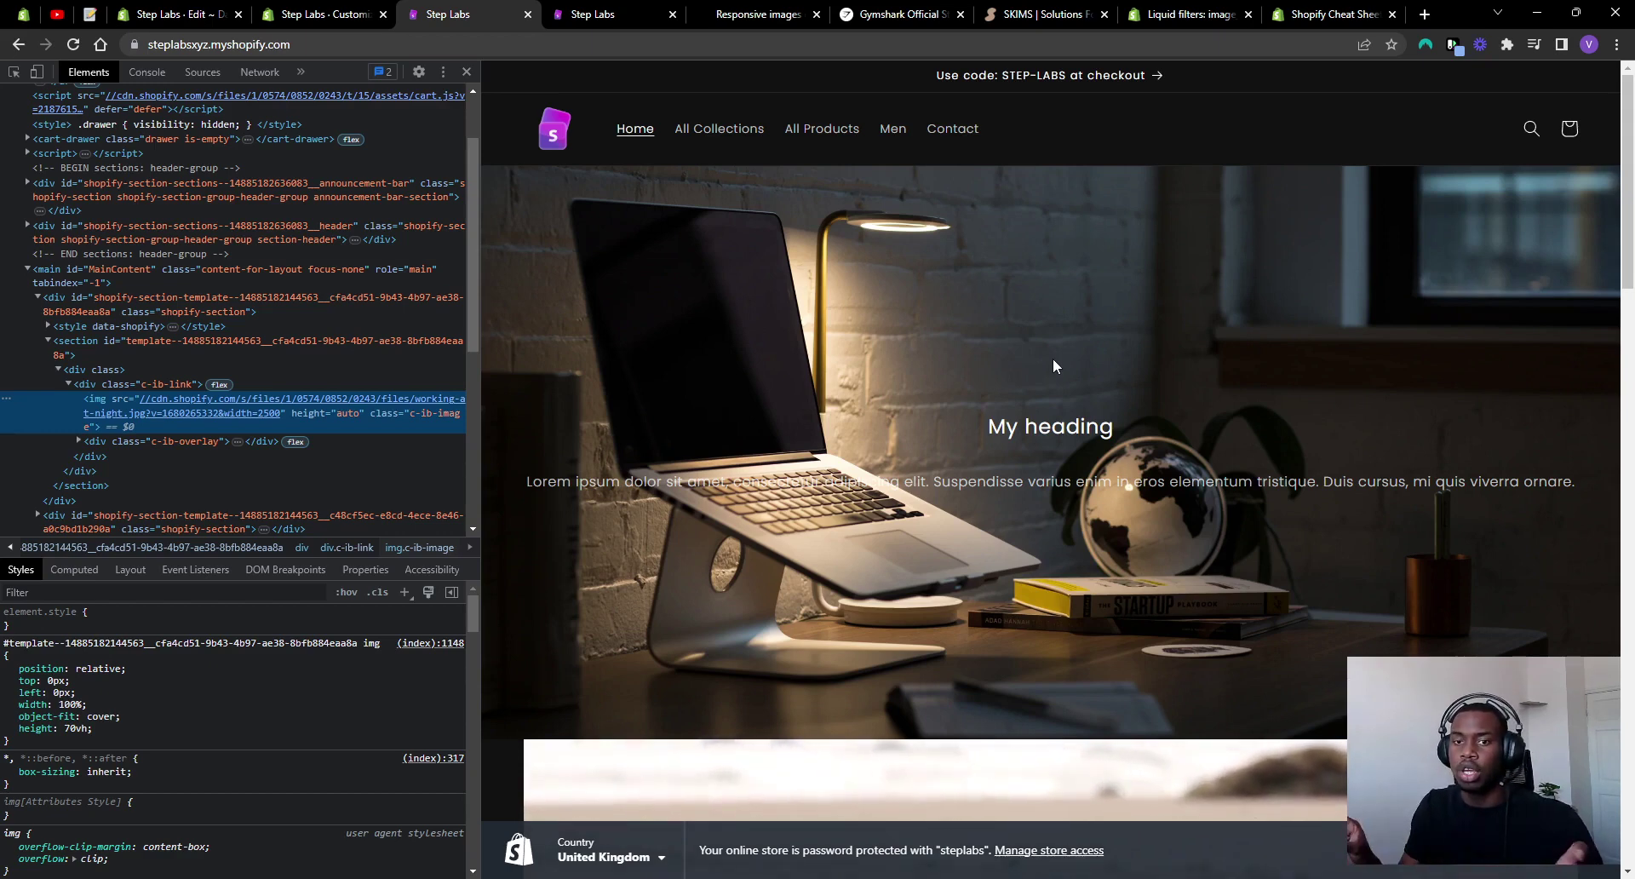
Step: Preview the storefront banner at iPhone 12 Pro dimensions and return to the desktop view
left_click(475, 262)
left_click_drag(475, 264, 471, 260)
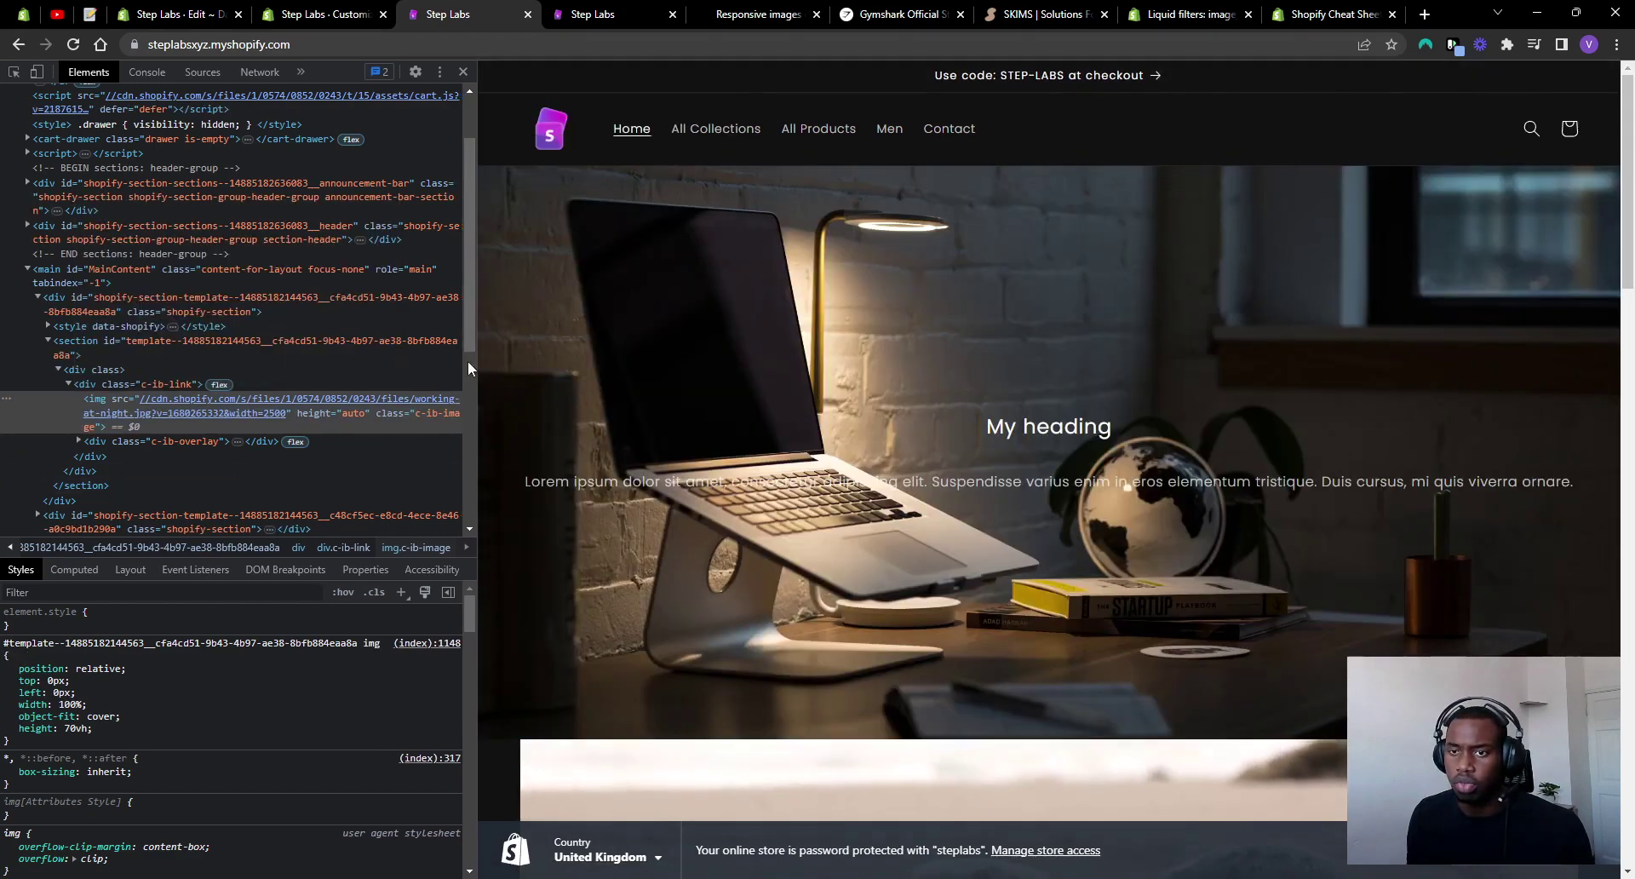
left_click_drag(474, 361, 467, 356)
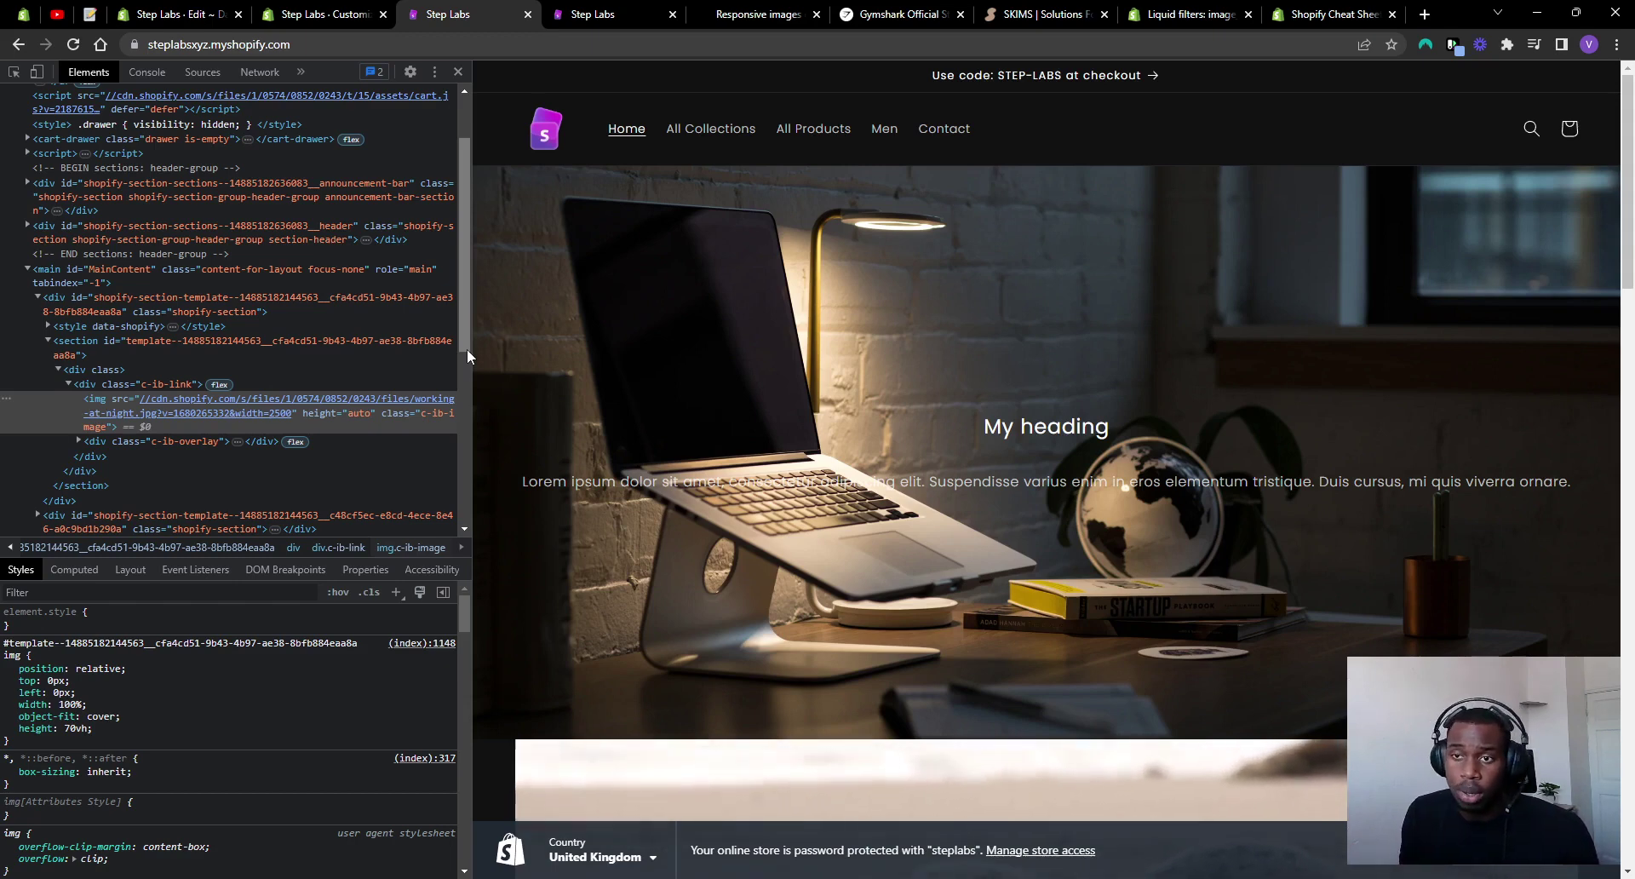
left_click(37, 72)
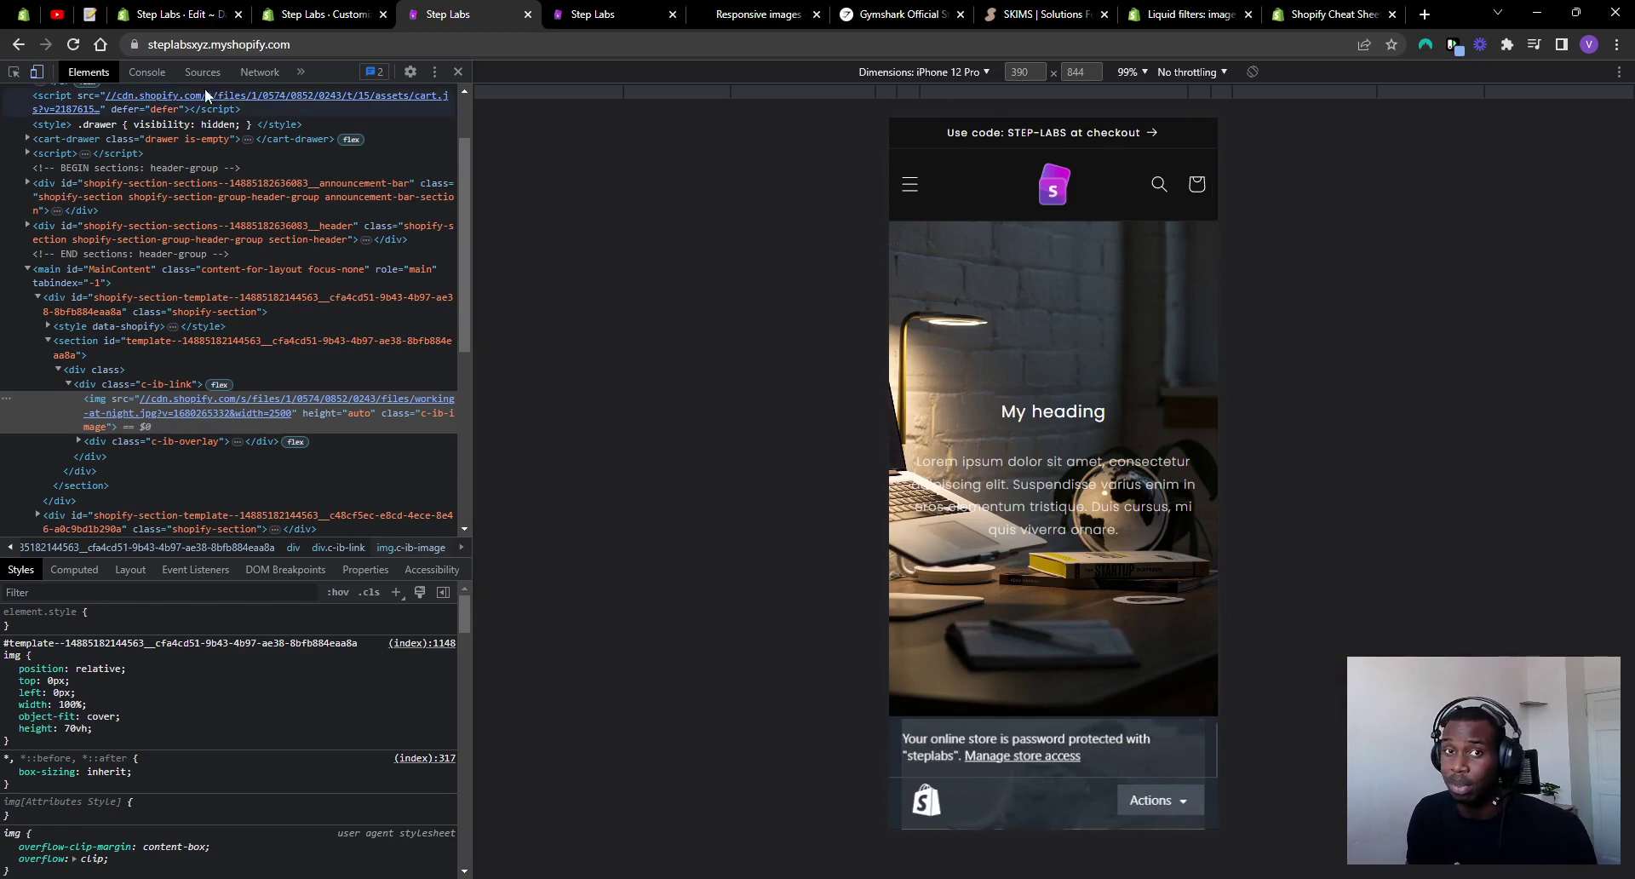
left_click(39, 75)
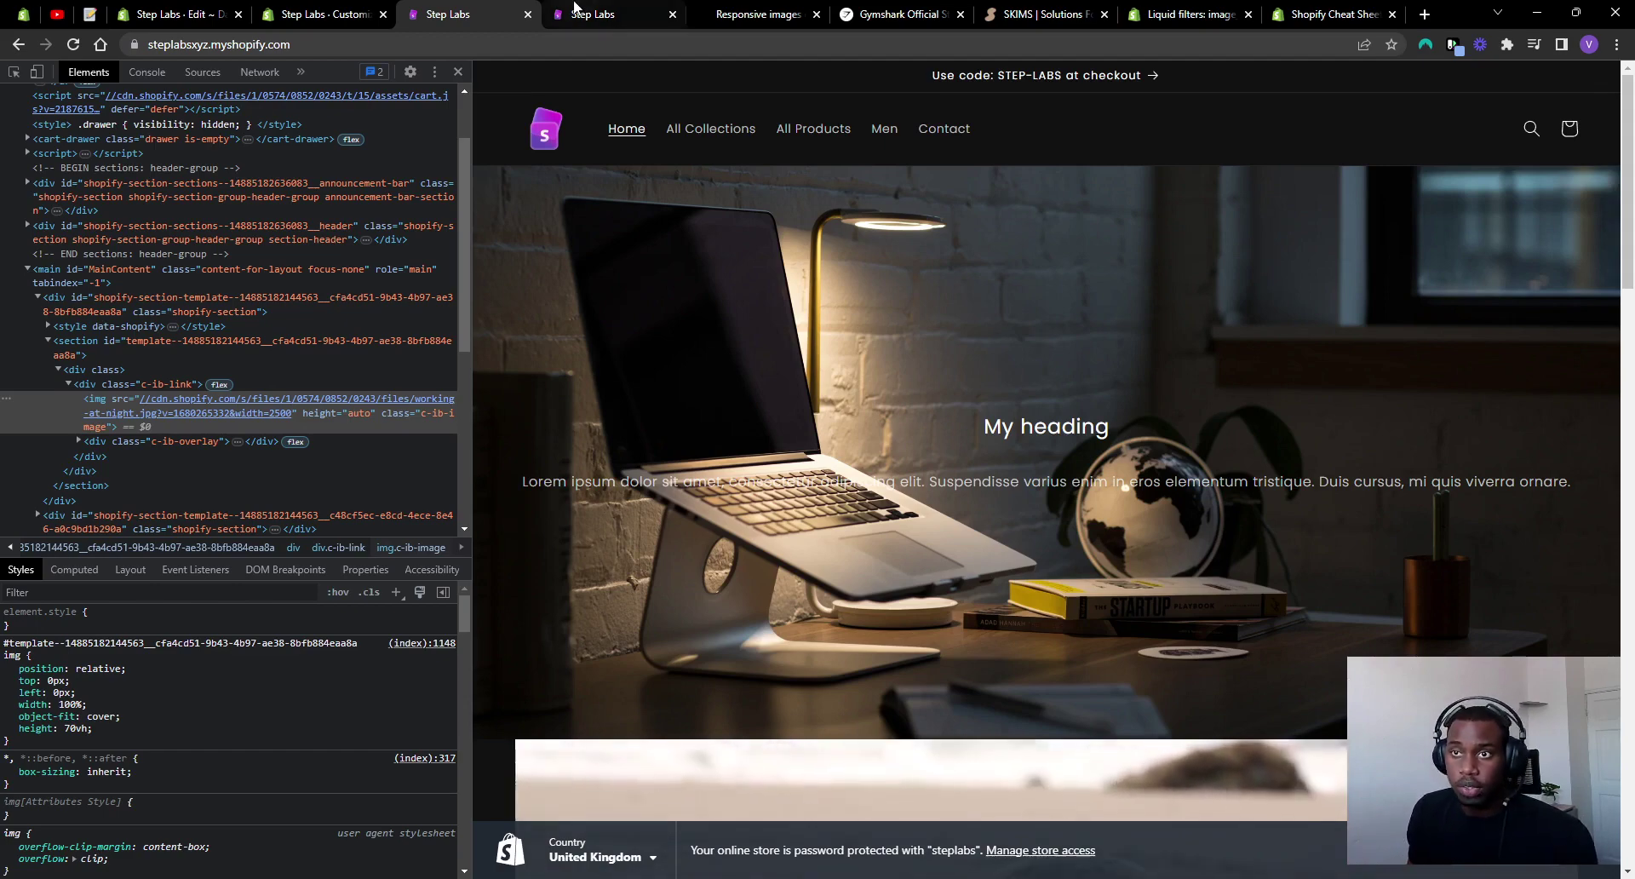
Step: Examine the banner image's srcset entries in the second storefront copy's markup
left_click(596, 14)
left_click(93, 76)
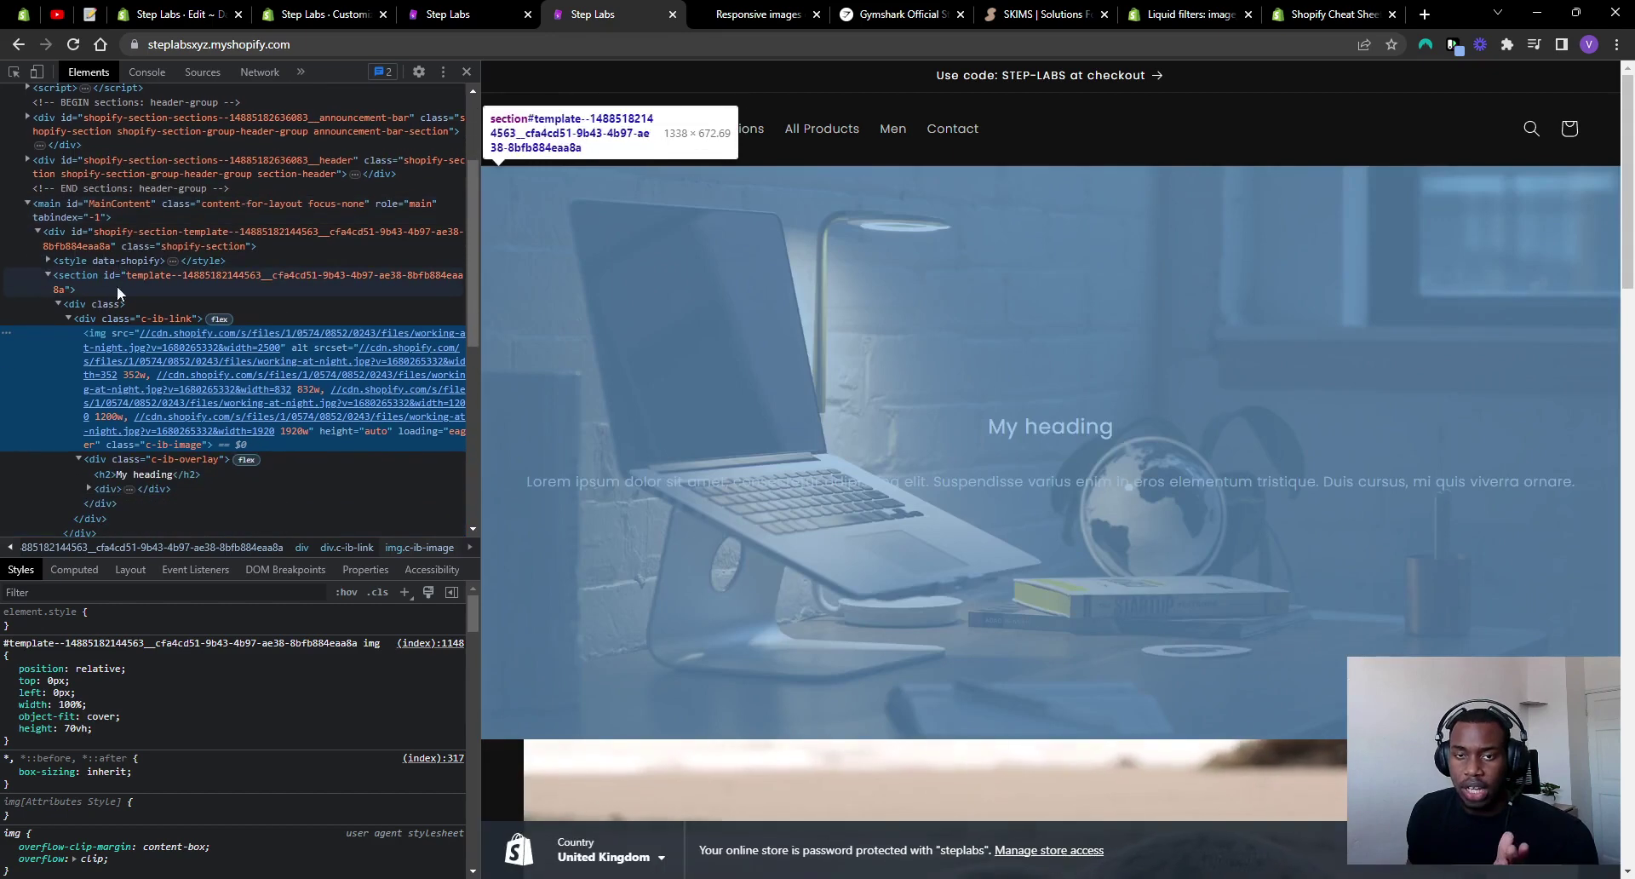
mouse_move(238, 433)
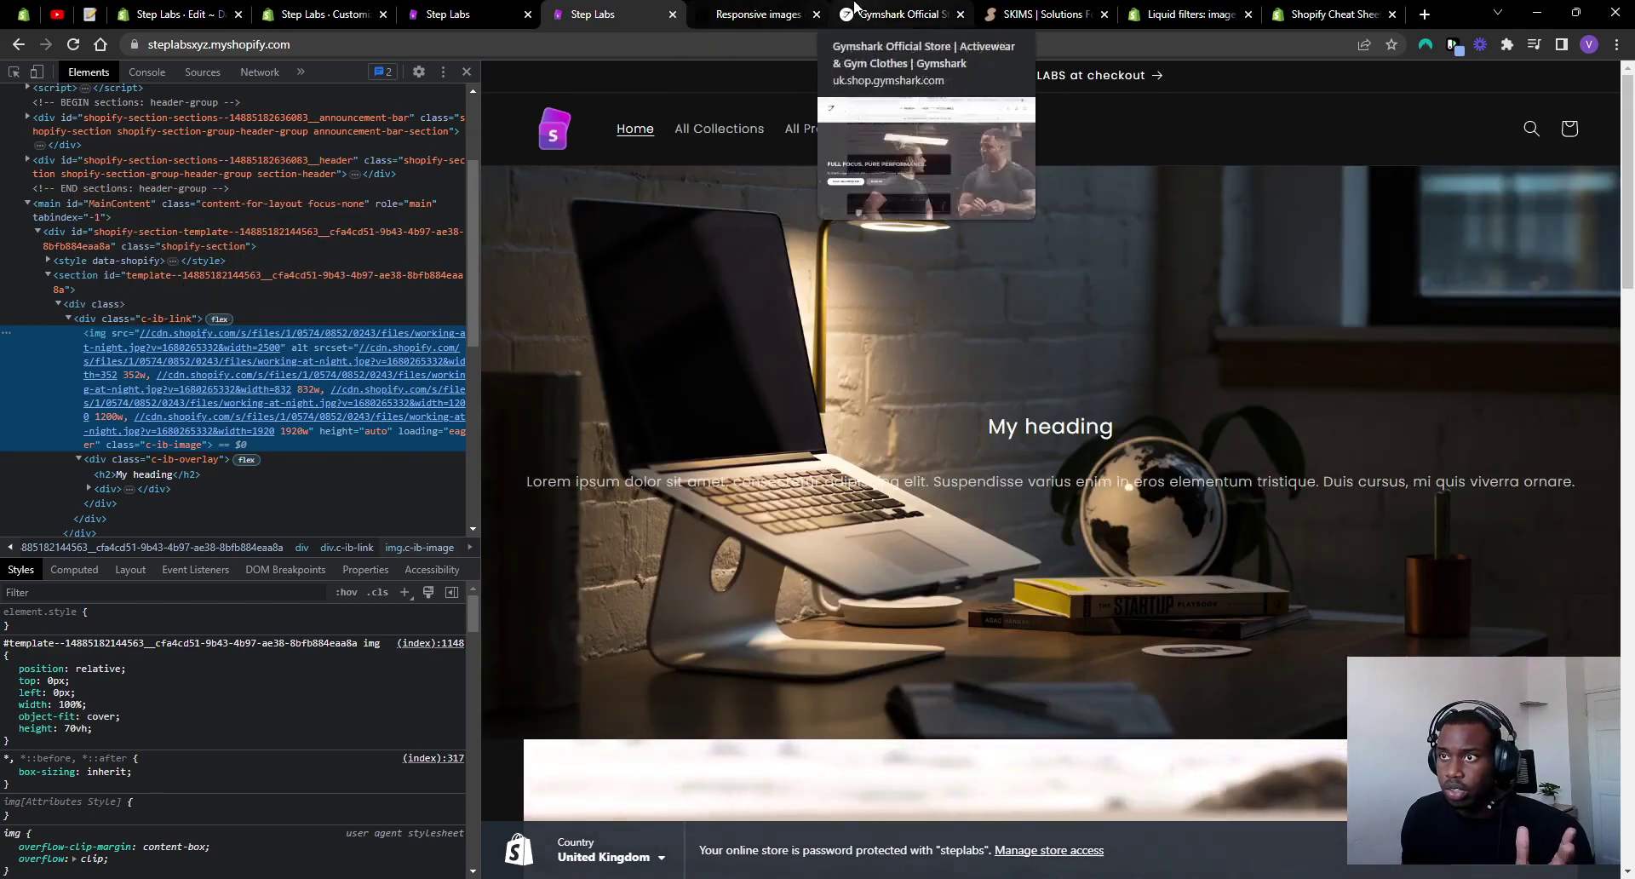
Step: Examine the srcset and current source of the desktop hero image on the Gymshark store
left_click(916, 15)
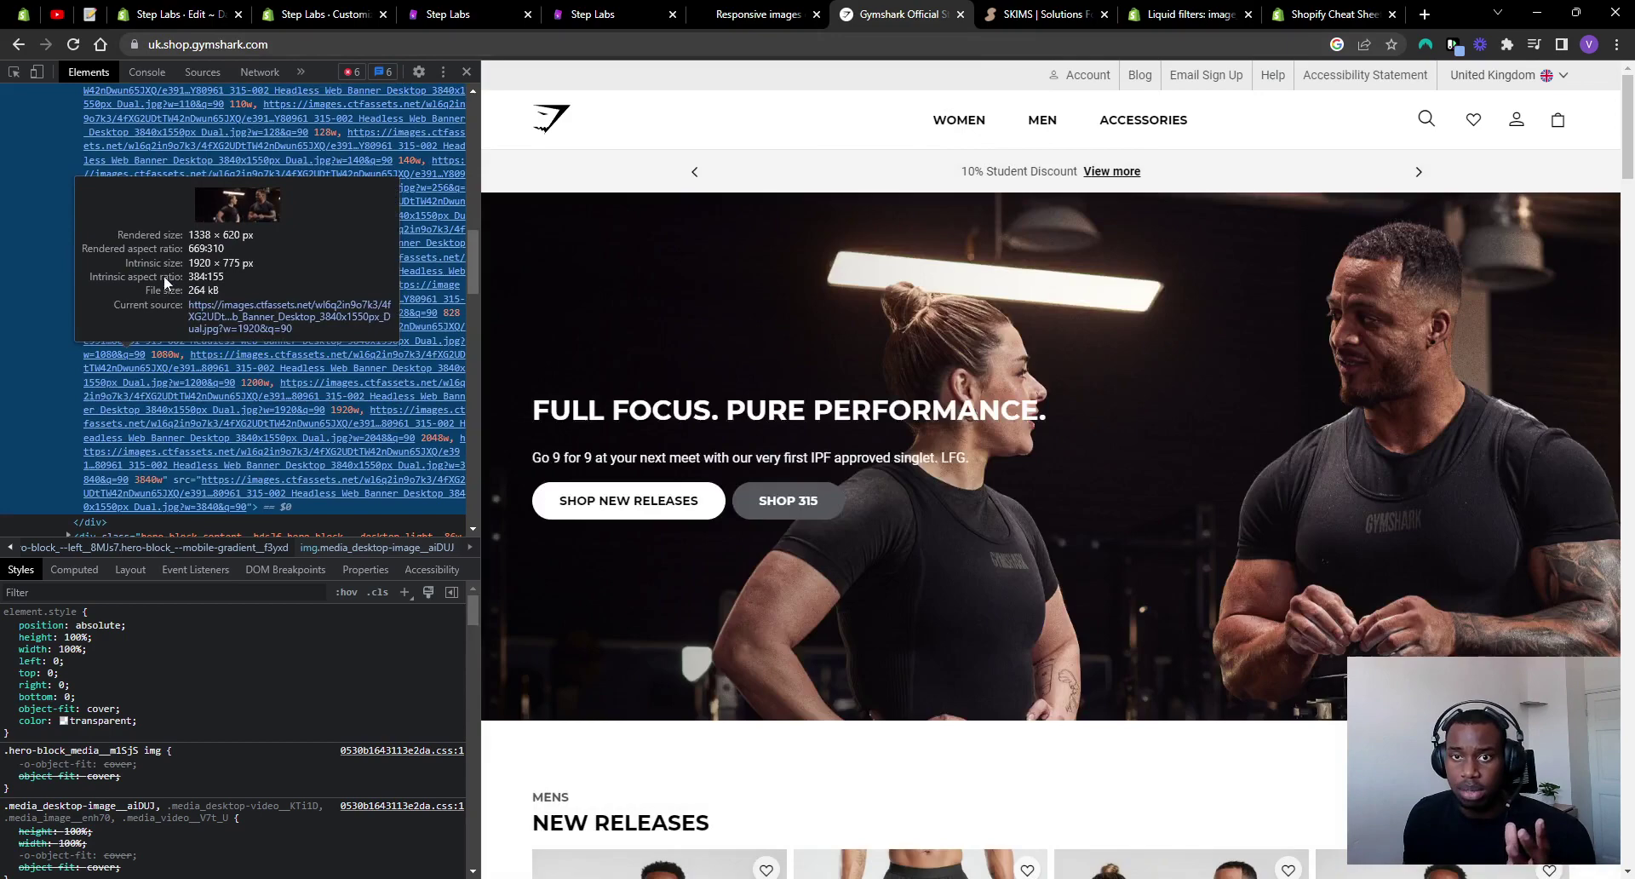
scroll(15, 276, "up", 3)
scroll(13, 267, "up", 3)
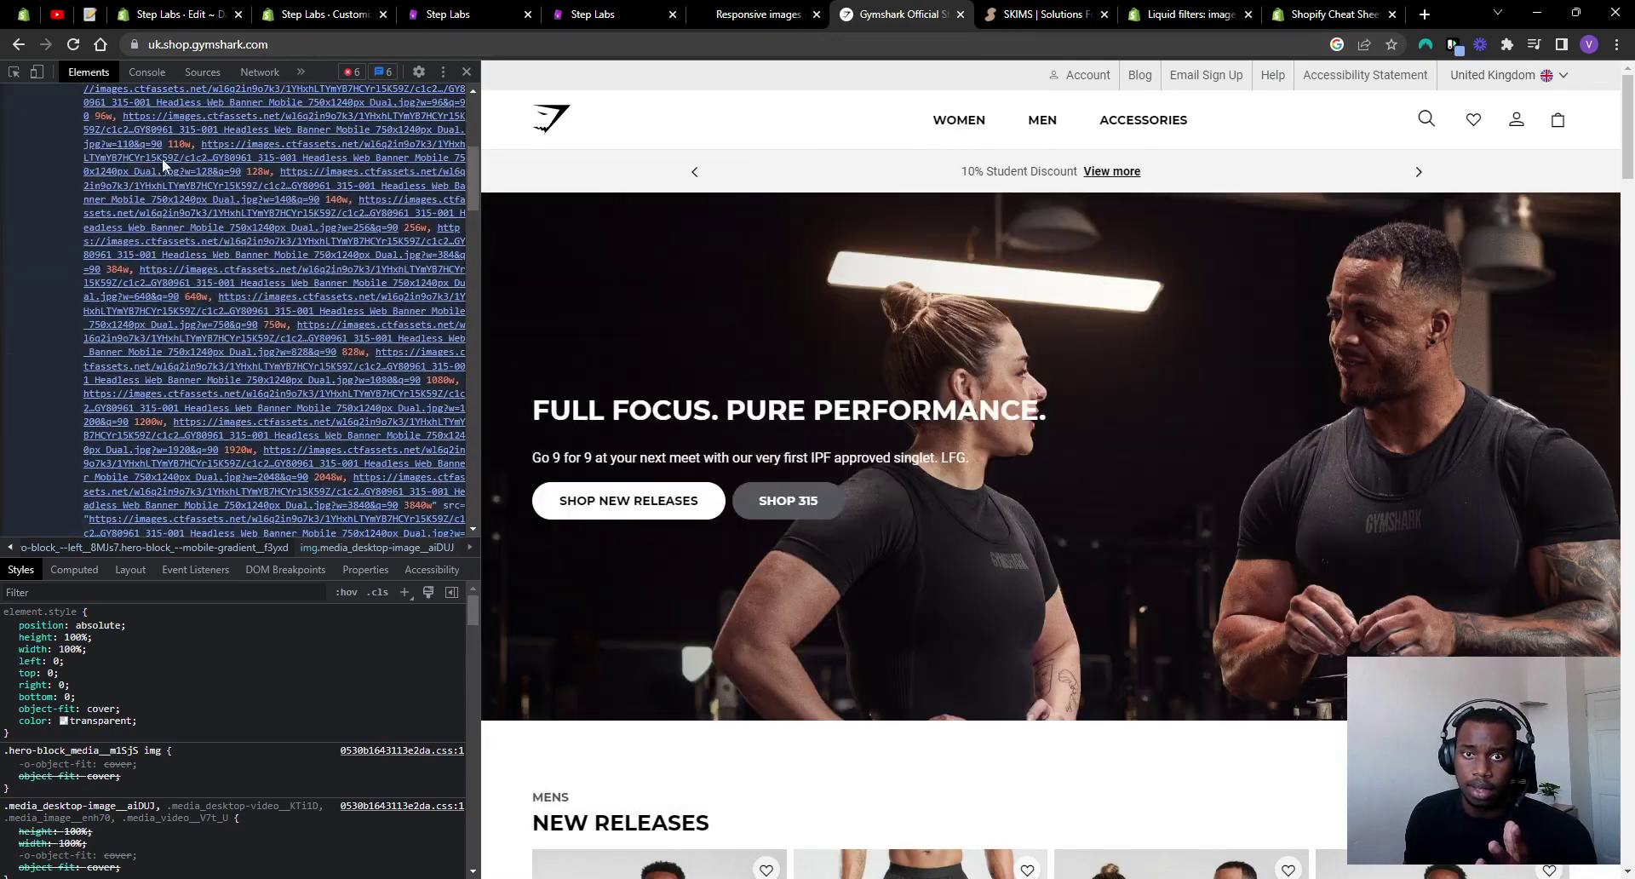
scroll(59, 212, "down", 5)
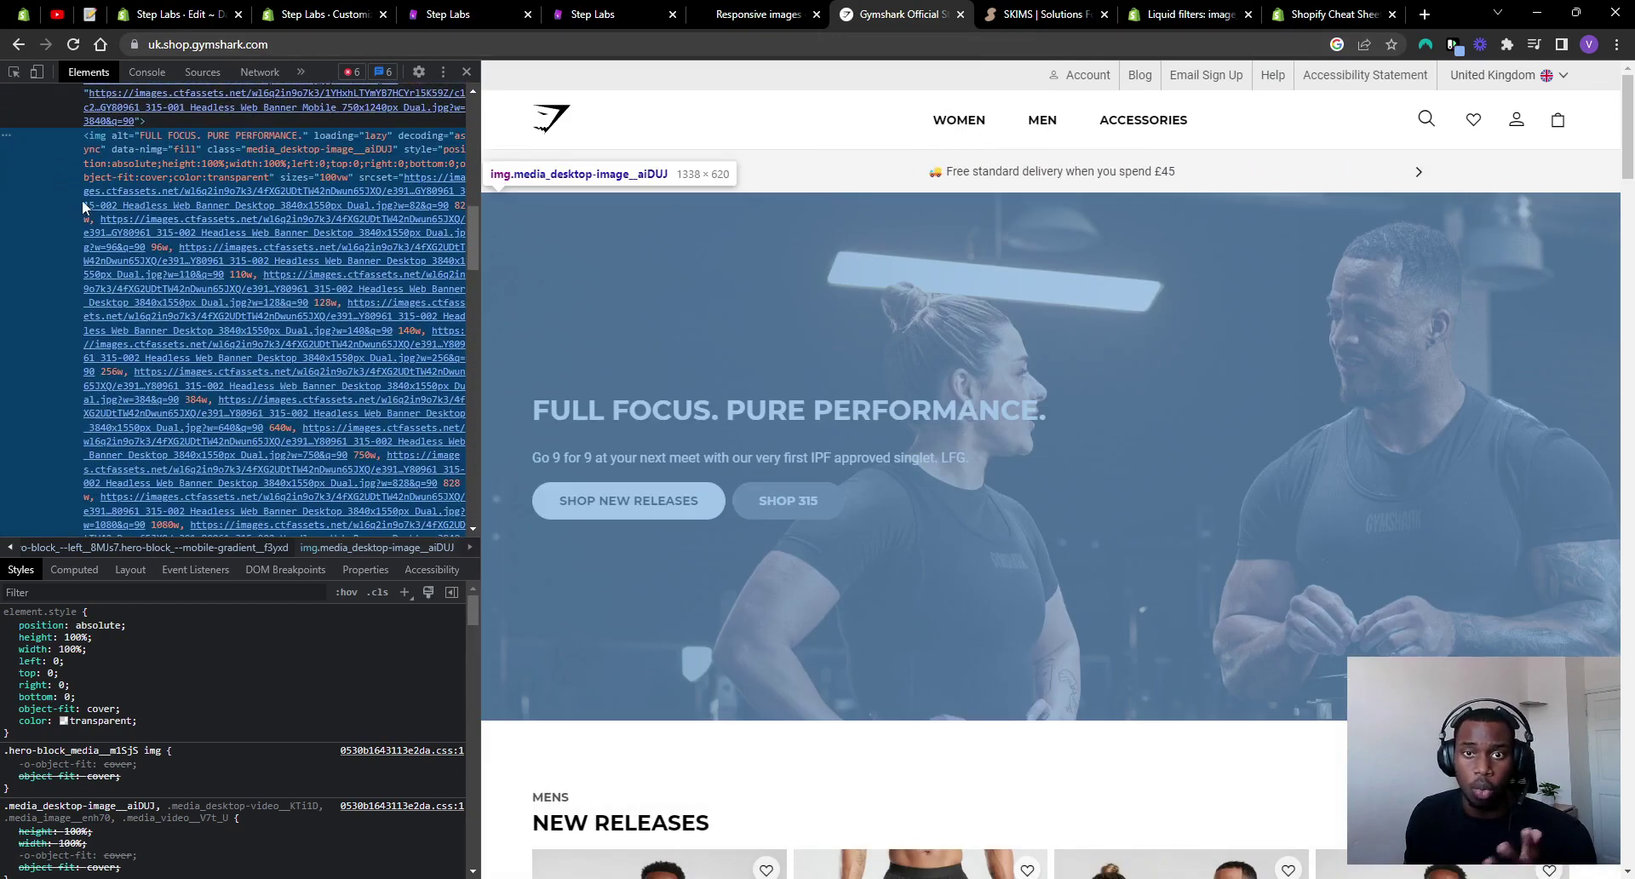
mouse_move(249, 284)
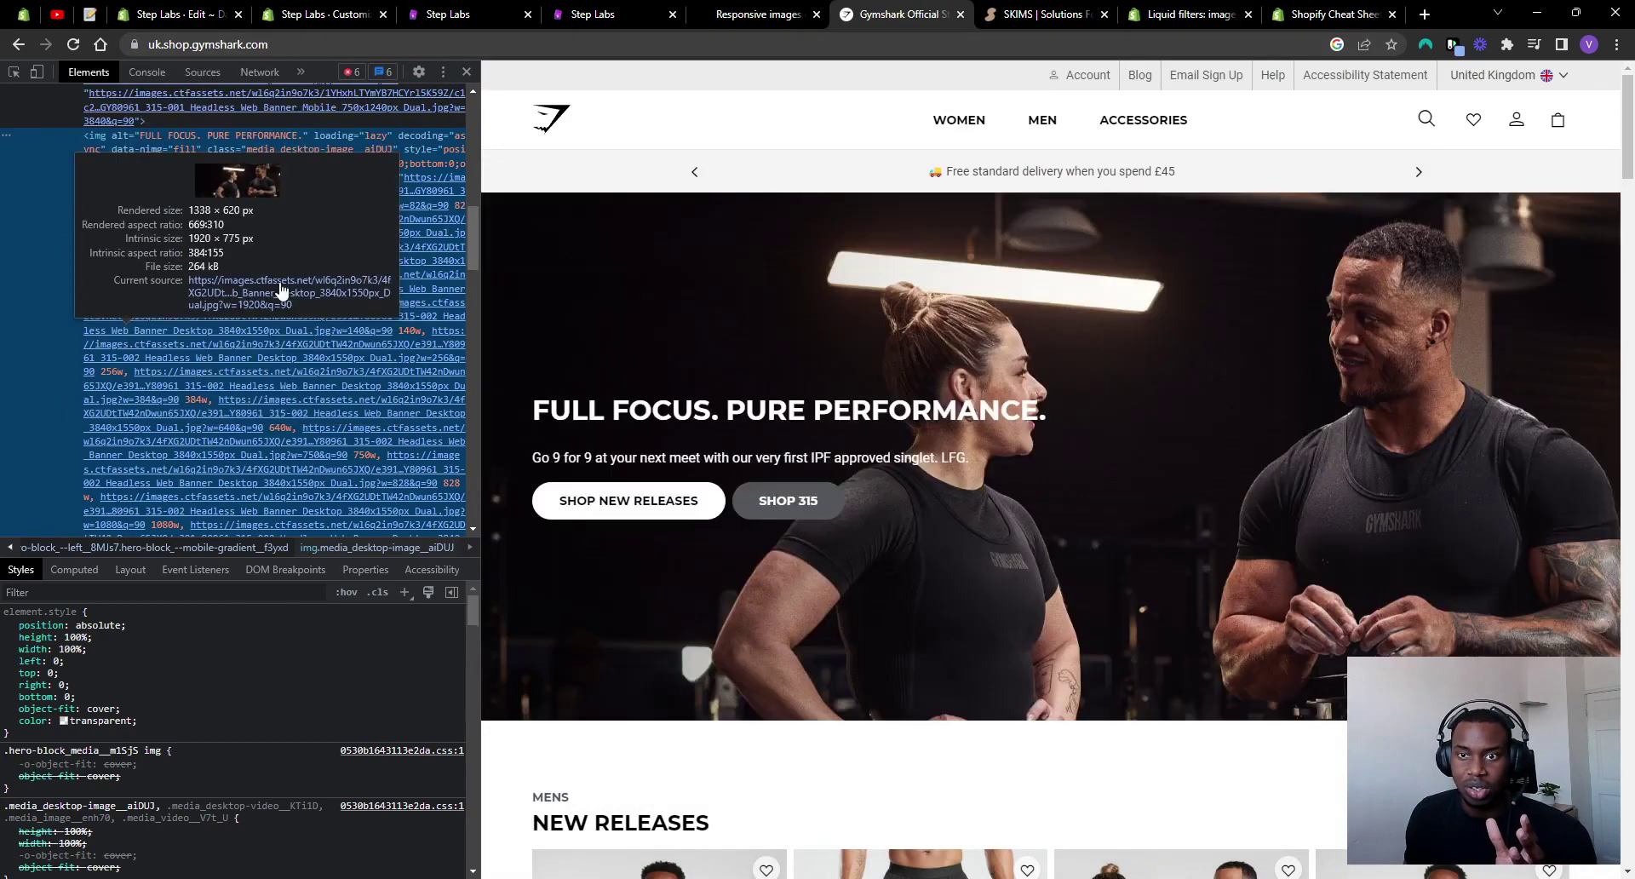
scroll(170, 351, "down", 4)
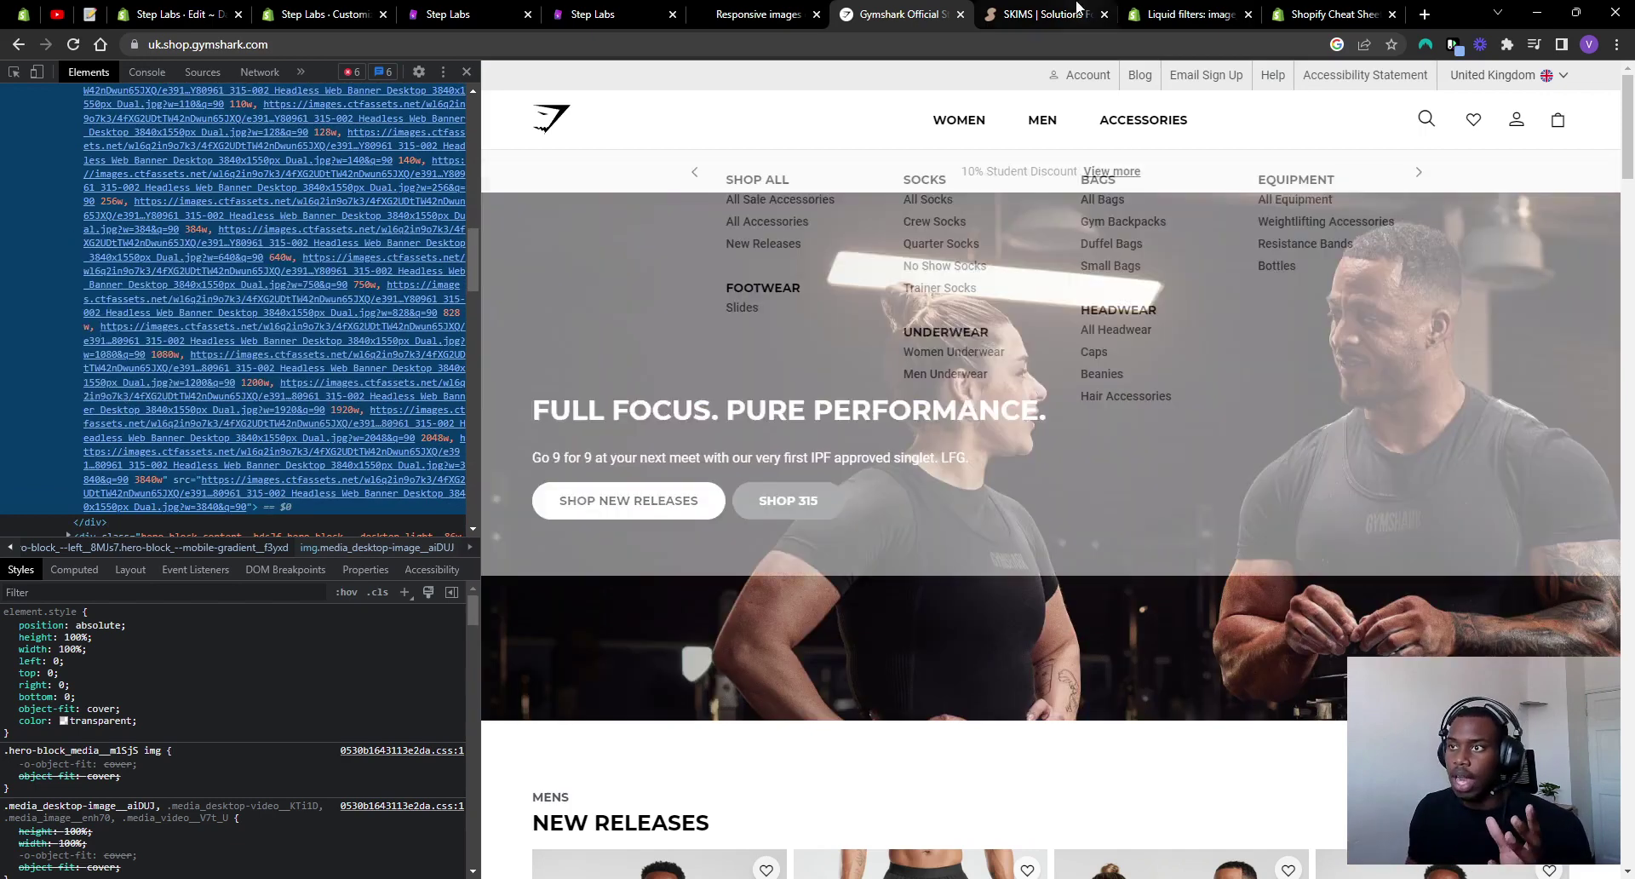
Step: Examine the SKIMS hero image's srcset widths, loading attribute and current source
left_click(1077, 9)
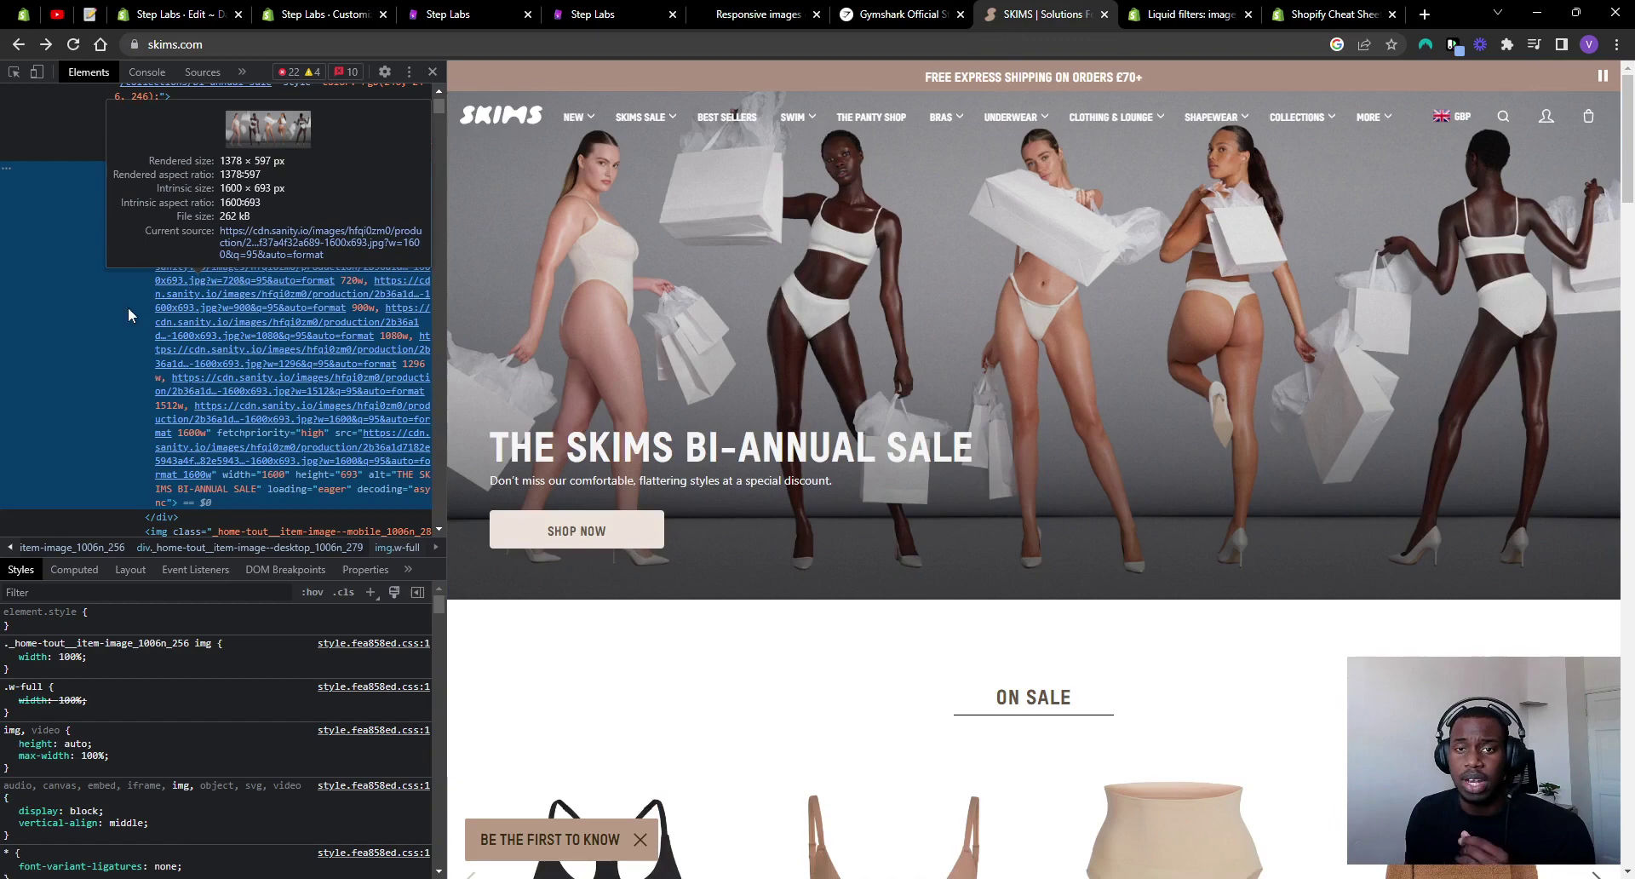
mouse_move(284, 228)
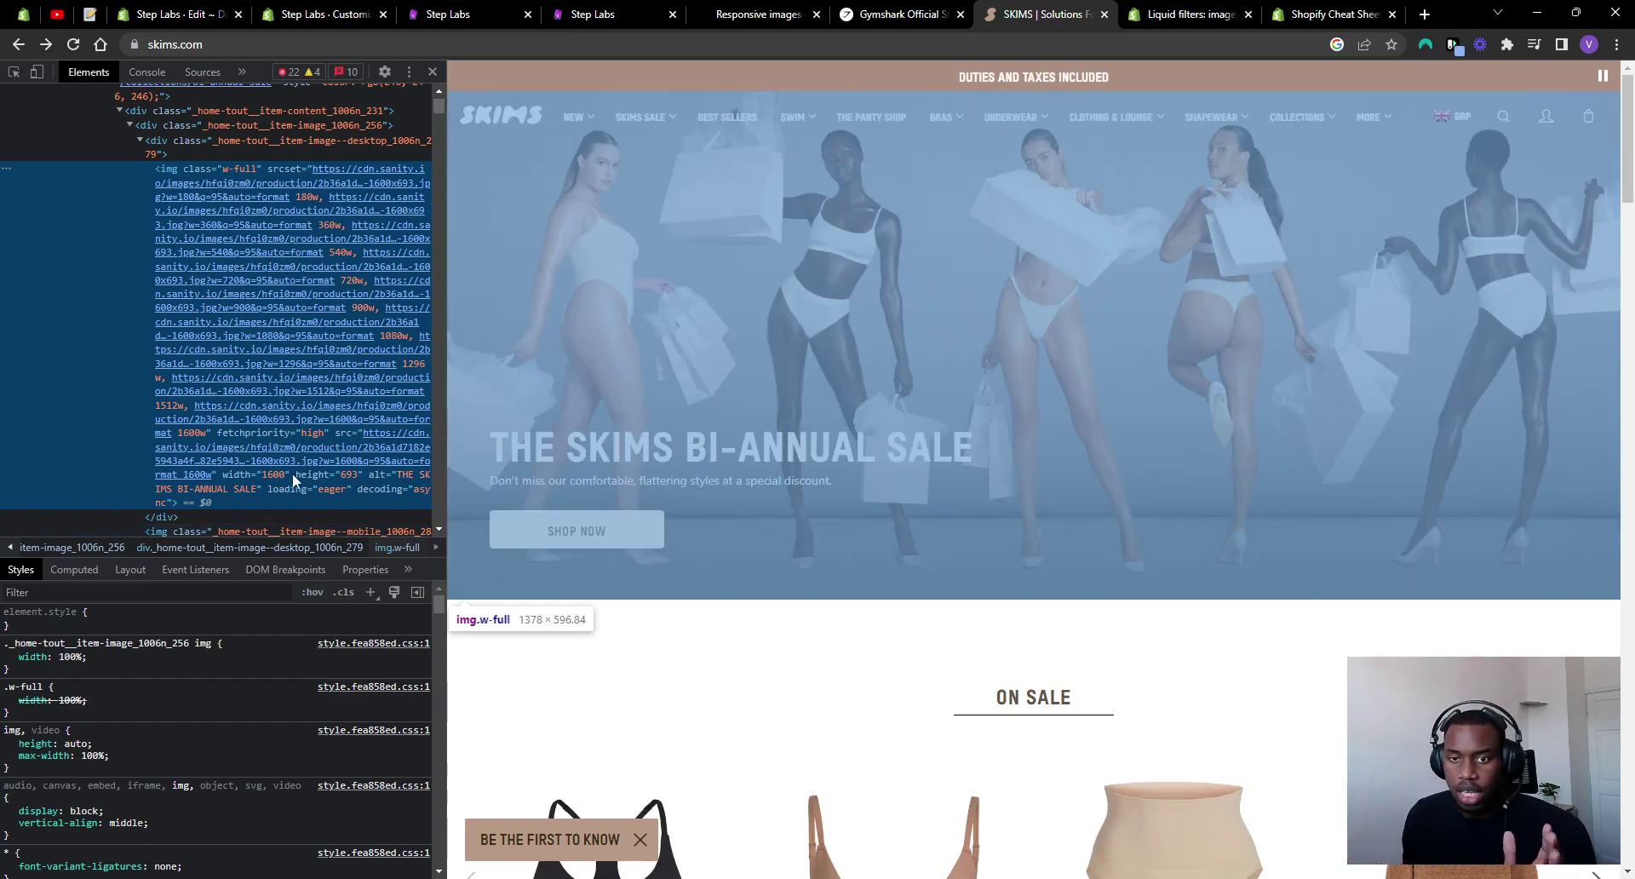
mouse_move(291, 471)
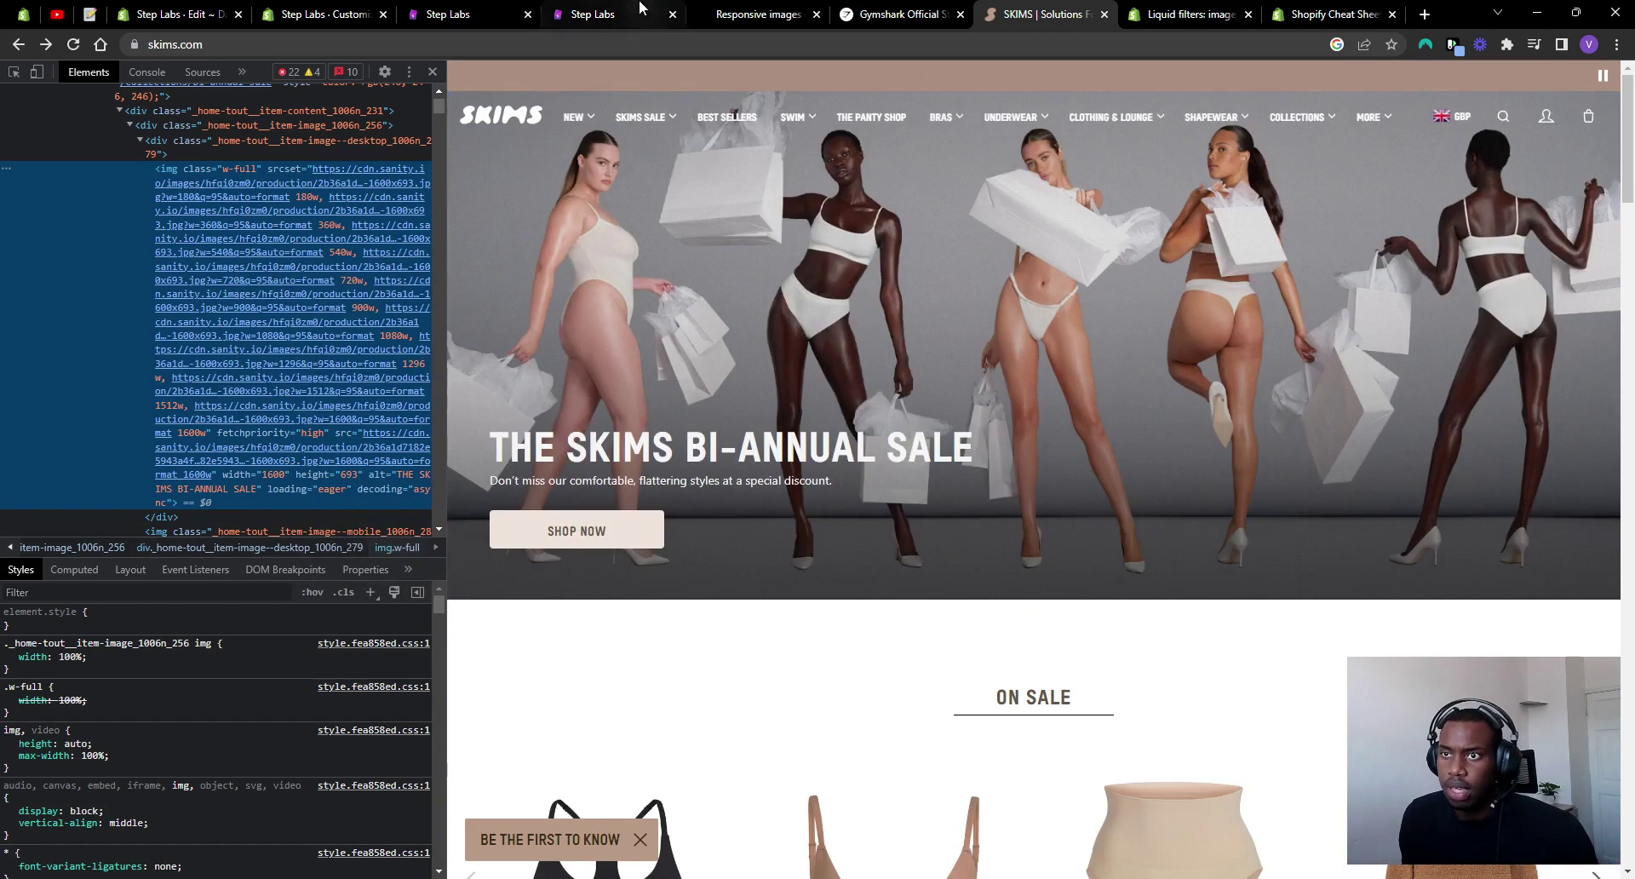
Step: Check the publication date and introduction of the Shopify article on responsive images with Liquid
left_click(741, 10)
scroll(519, 518, "up", 10)
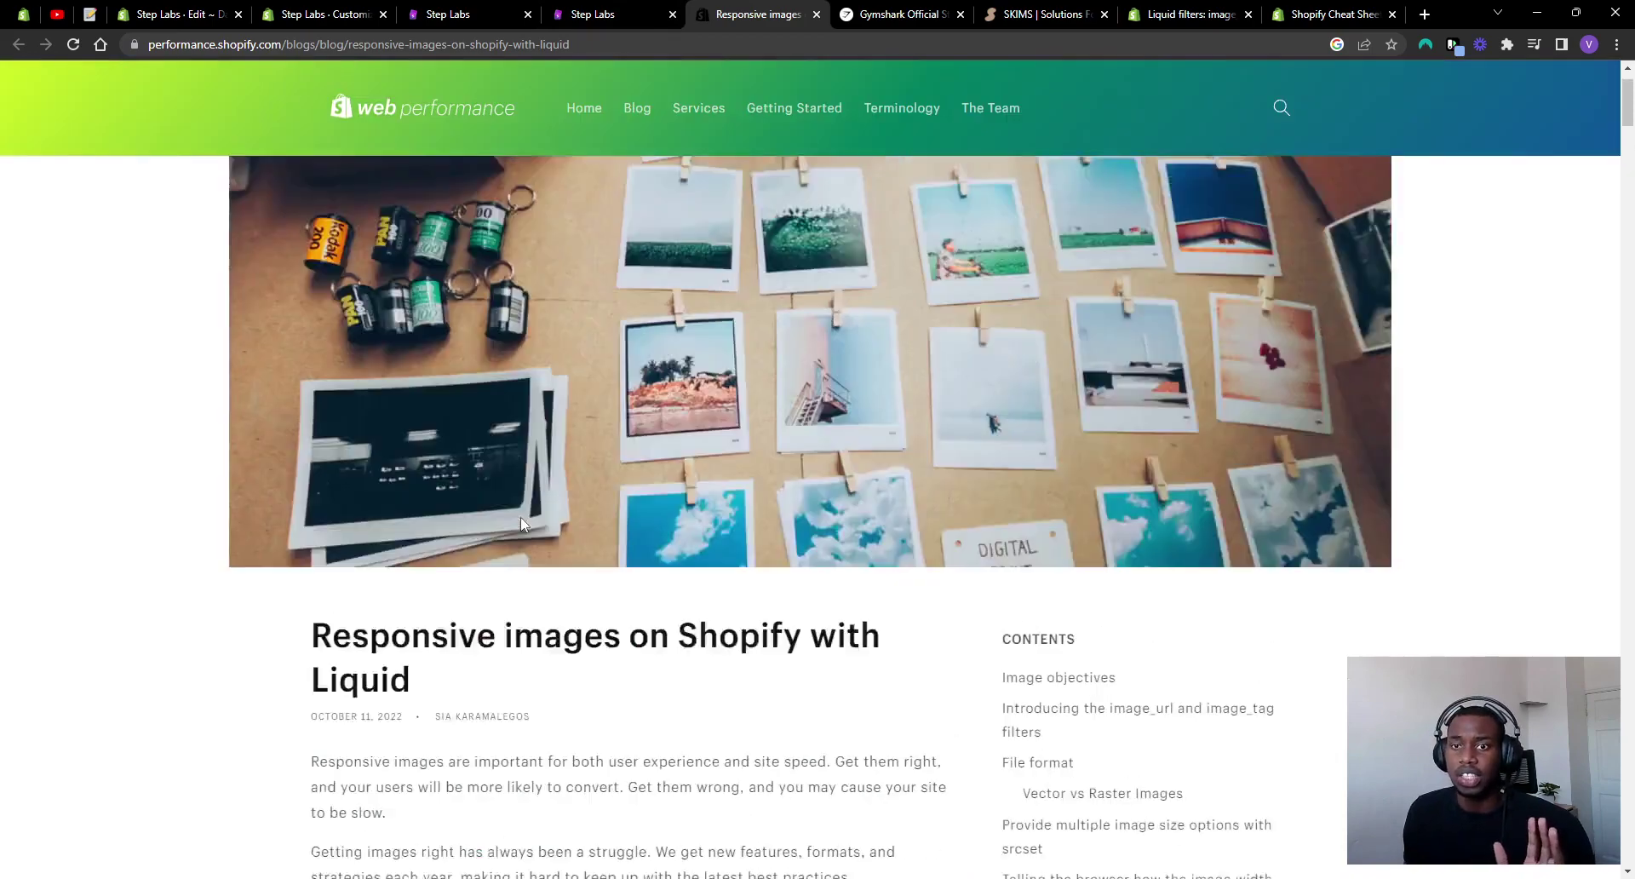
scroll(522, 516, "down", 3)
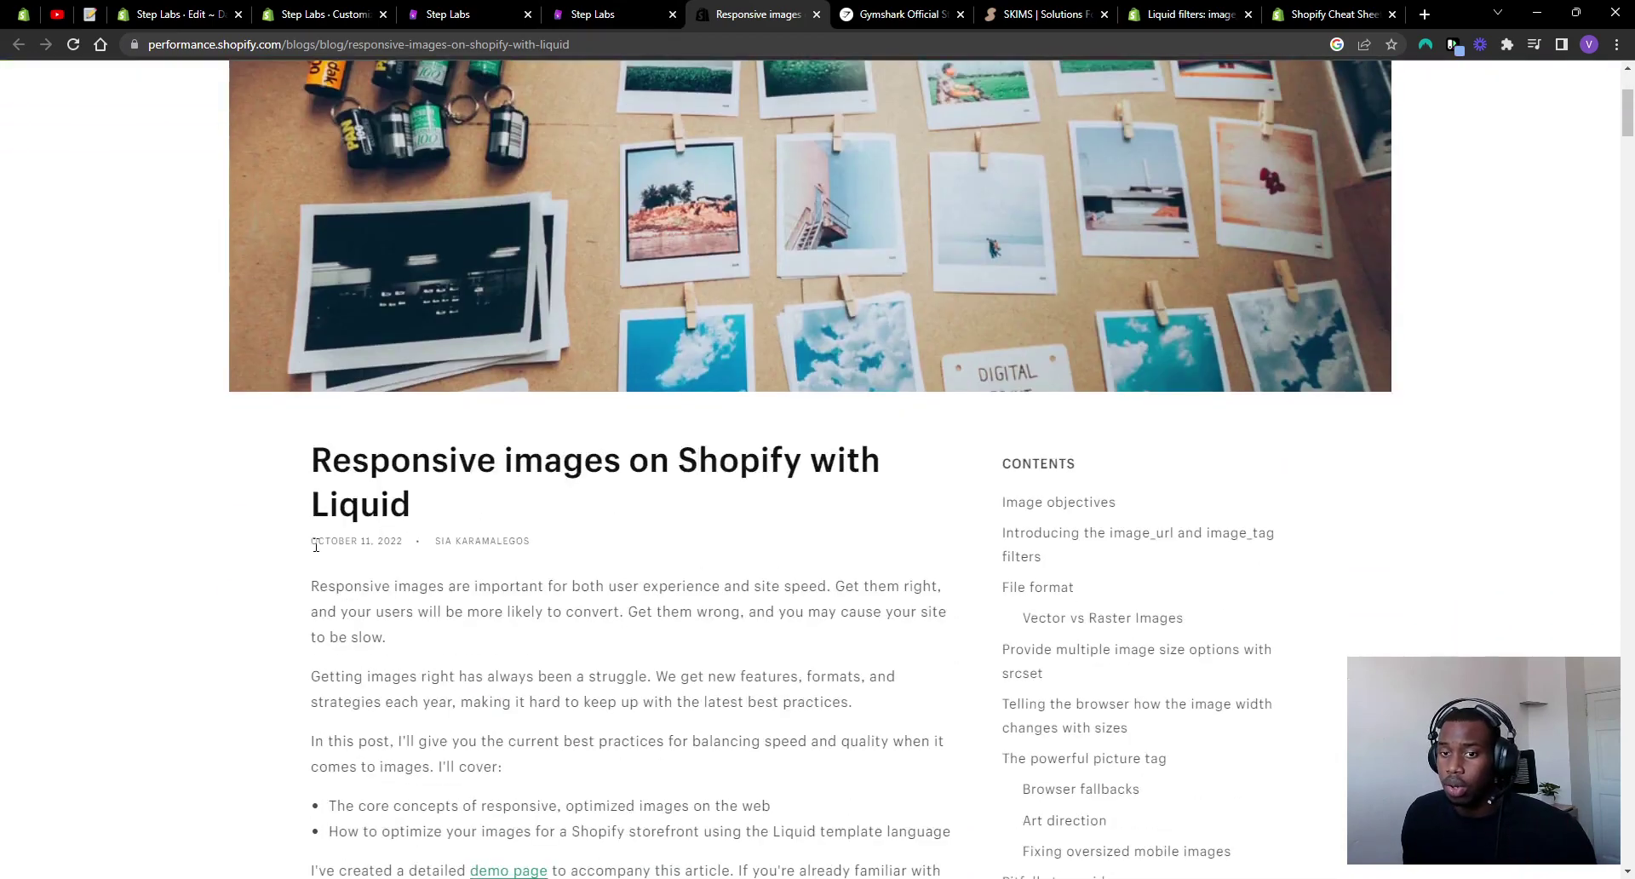
left_click_drag(313, 543, 403, 544)
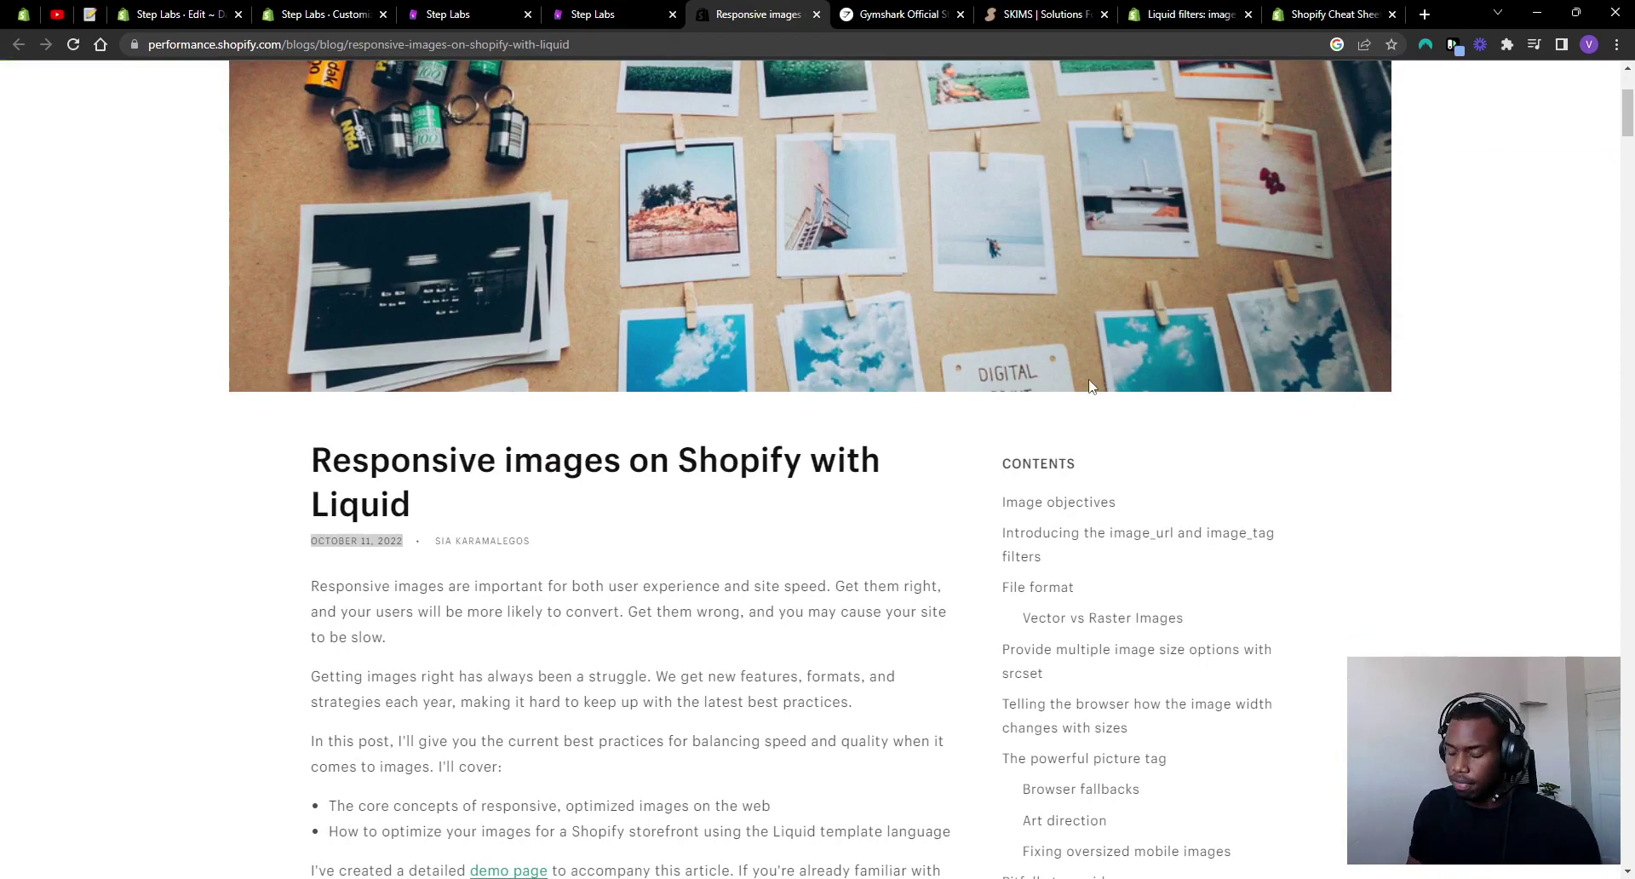
Step: Open the Shopify Liquid filter documentation and locate the image_tag section
left_click(1339, 10)
left_click(1227, 8)
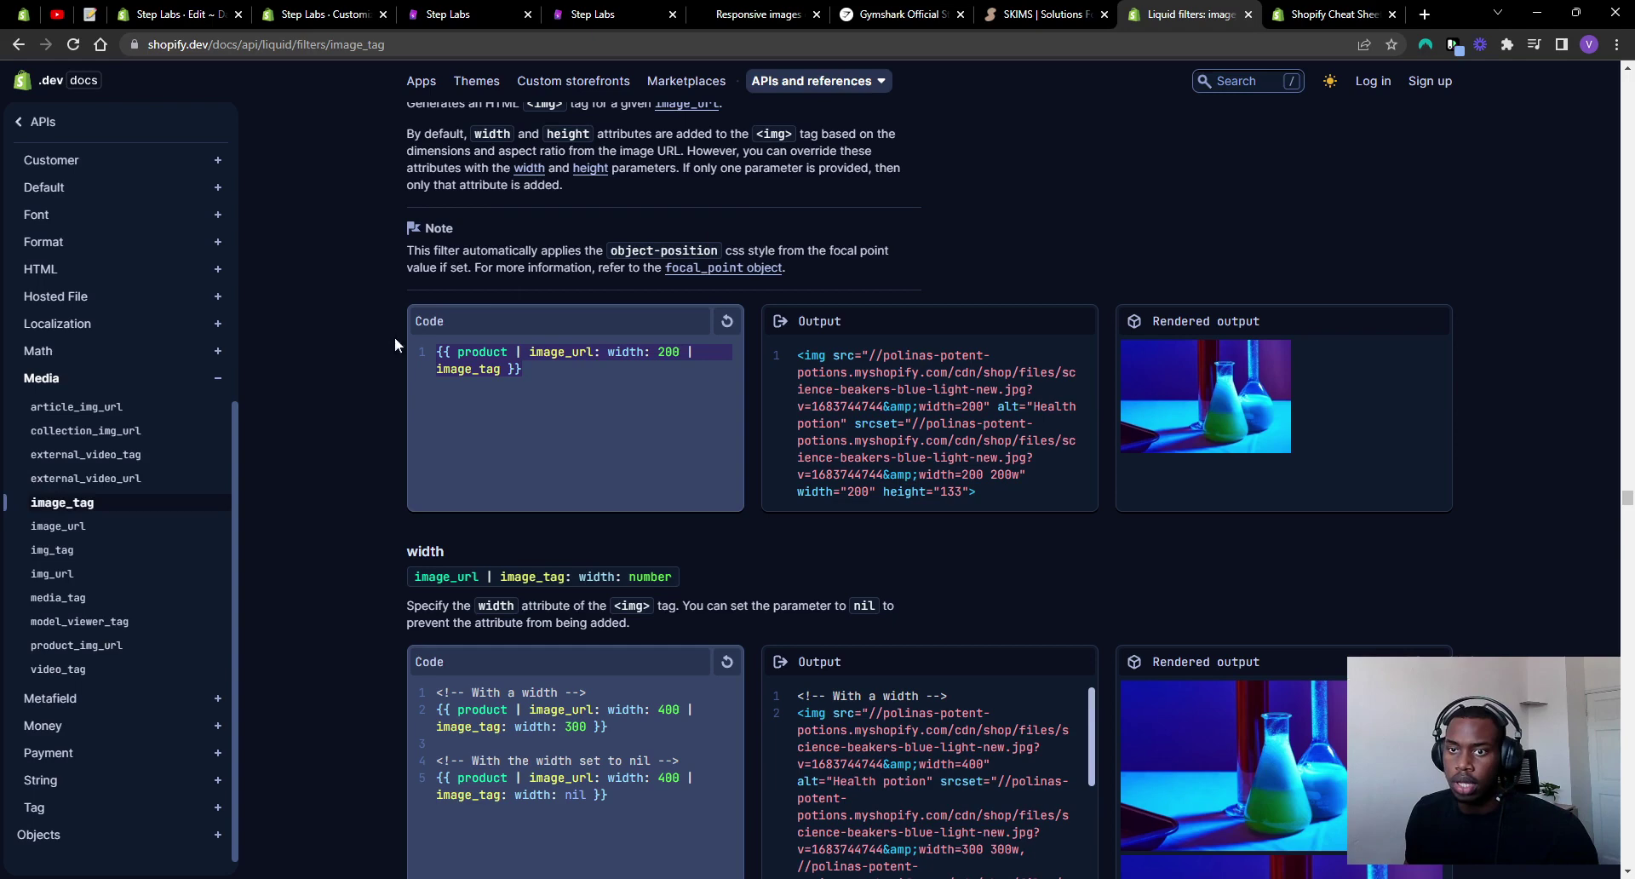
left_click(344, 45)
scroll(351, 273, "up", 2)
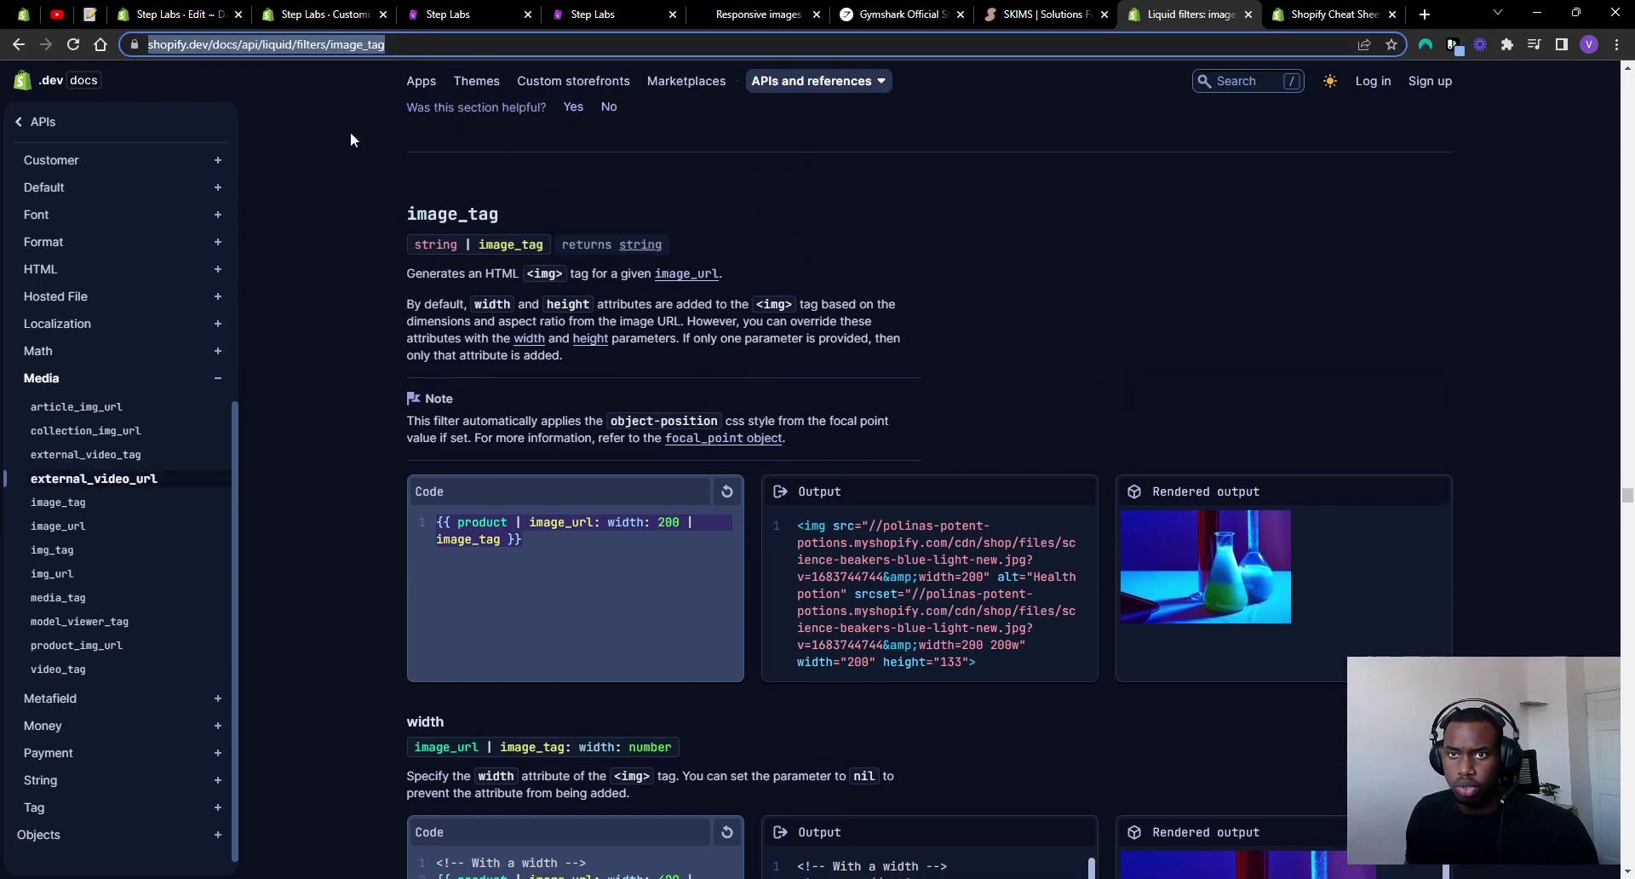
scroll(349, 105, "up", 1)
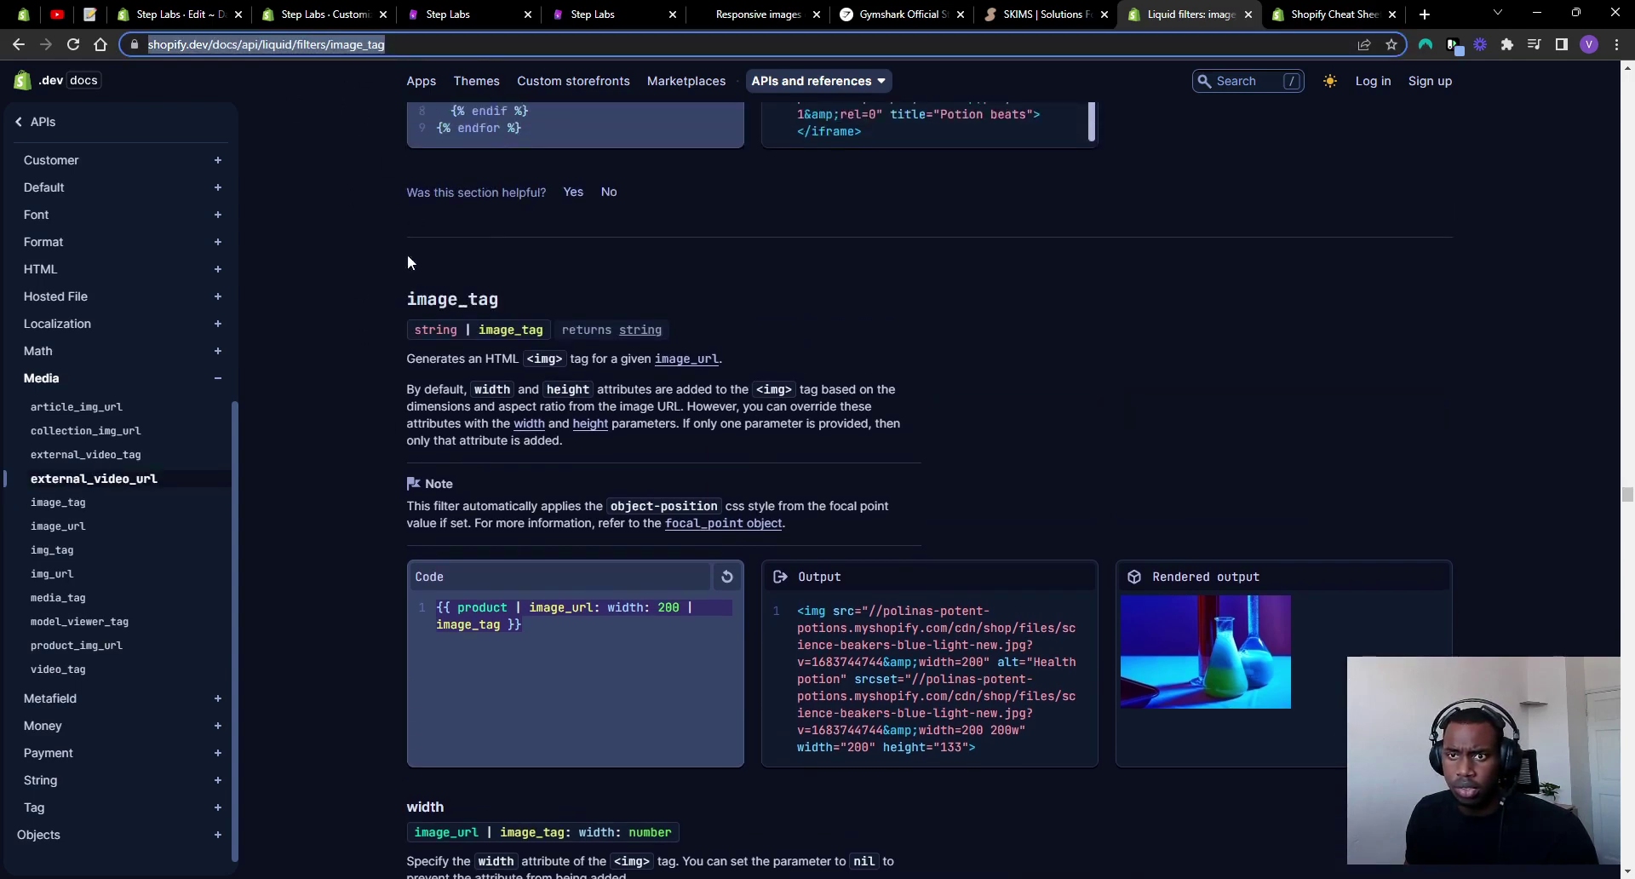
left_click(439, 299)
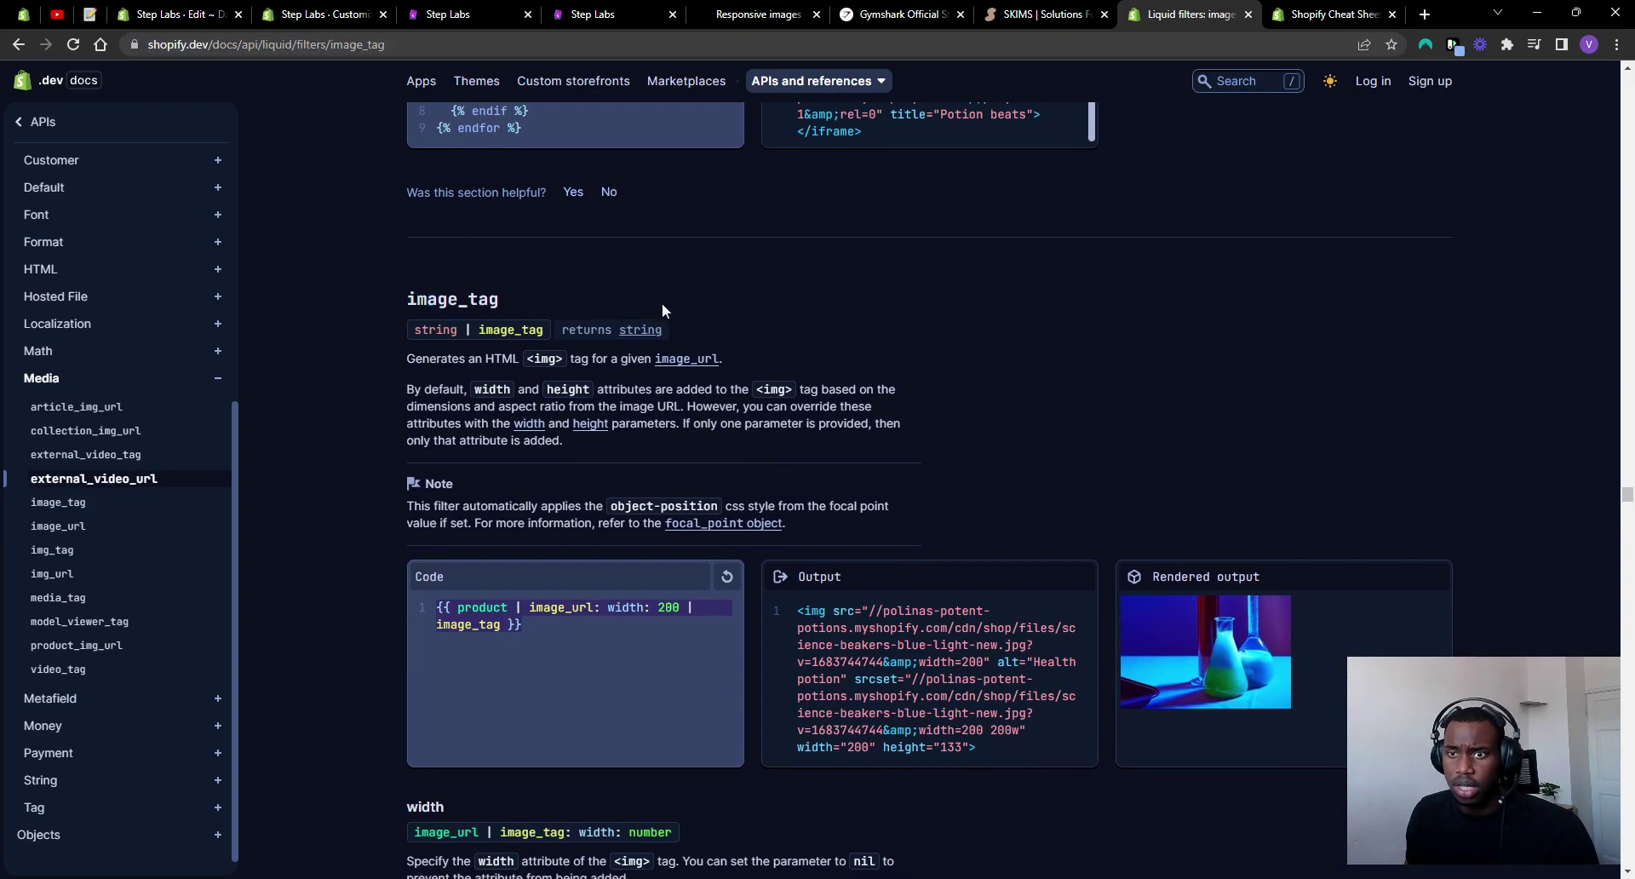
Step: Compare the basic image_tag example code with the src and srcset in its generated HTML
scroll(647, 332, "down", 1)
left_click(538, 593)
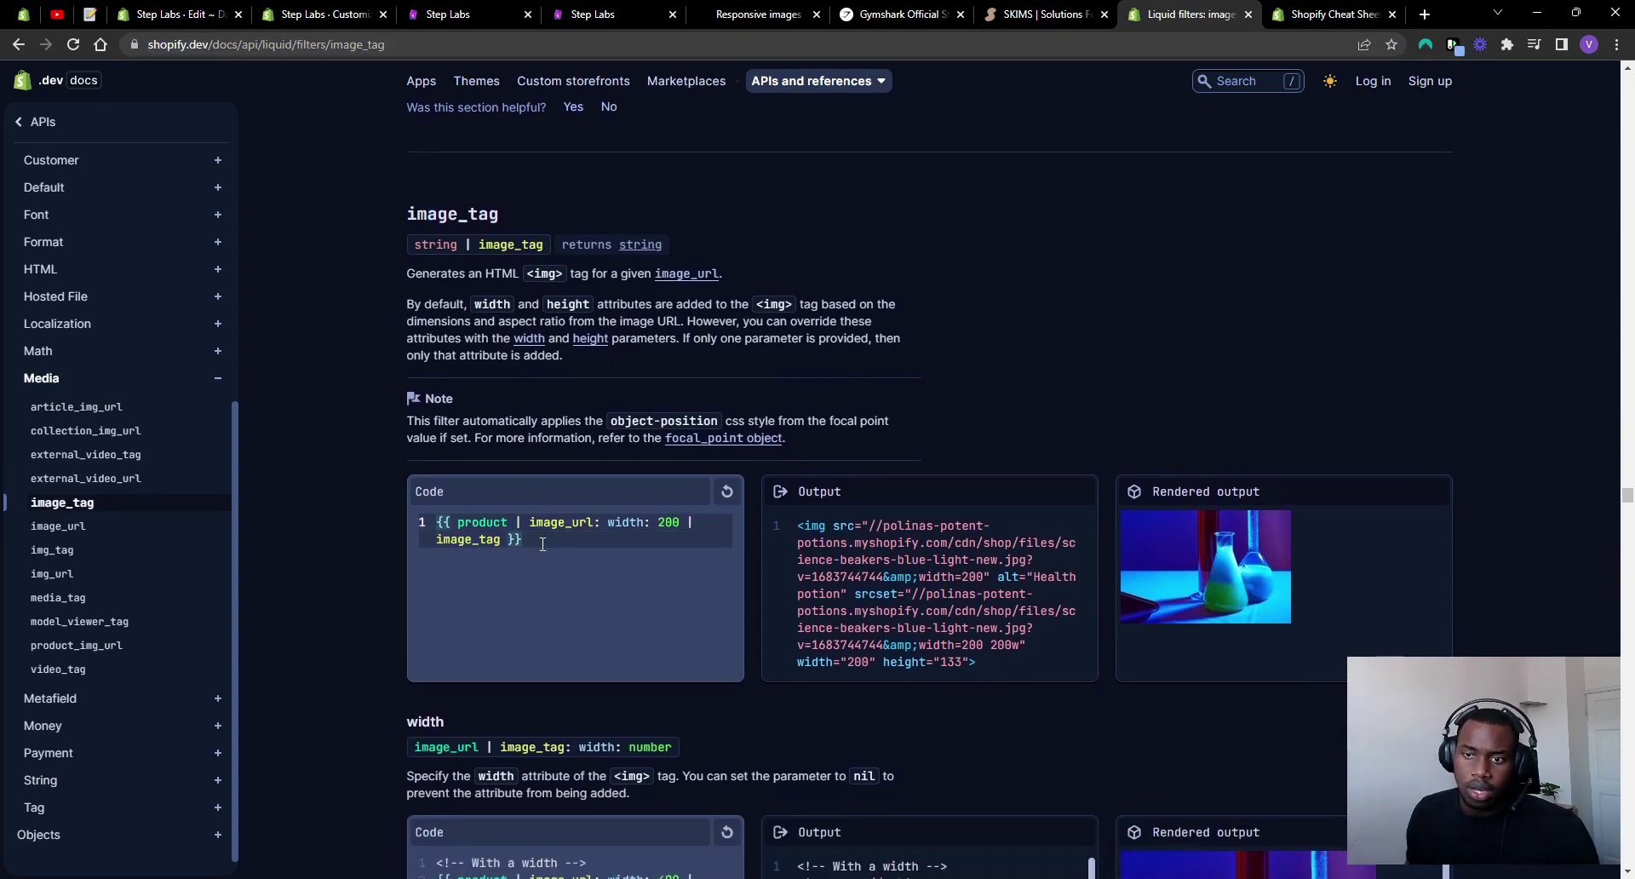
left_click(451, 522)
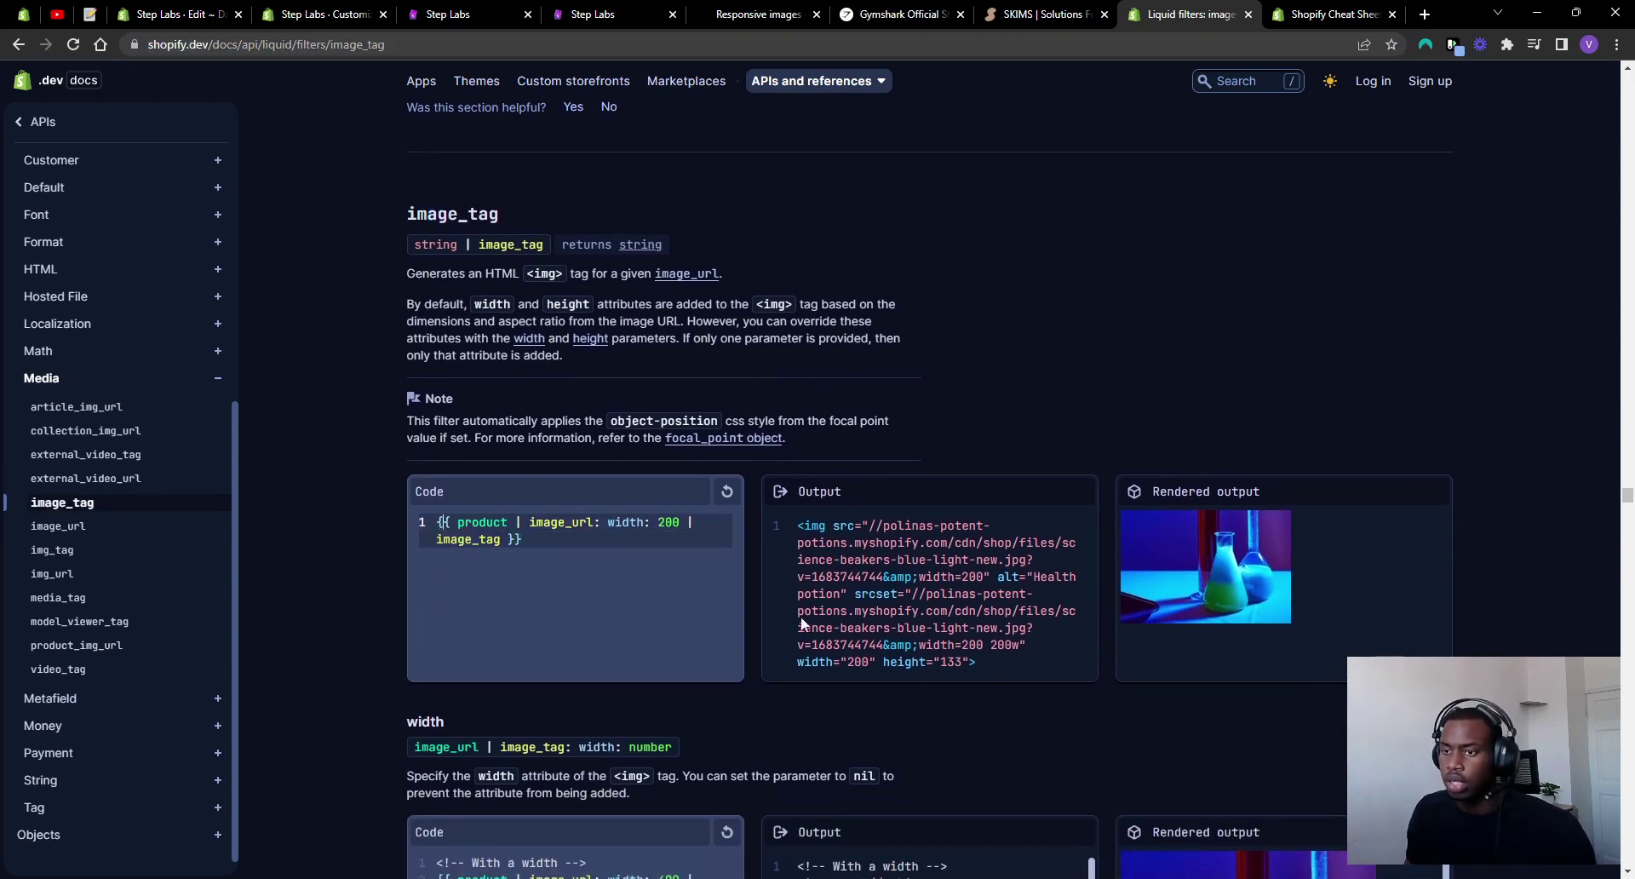
left_click_drag(828, 526, 950, 563)
left_click(864, 551)
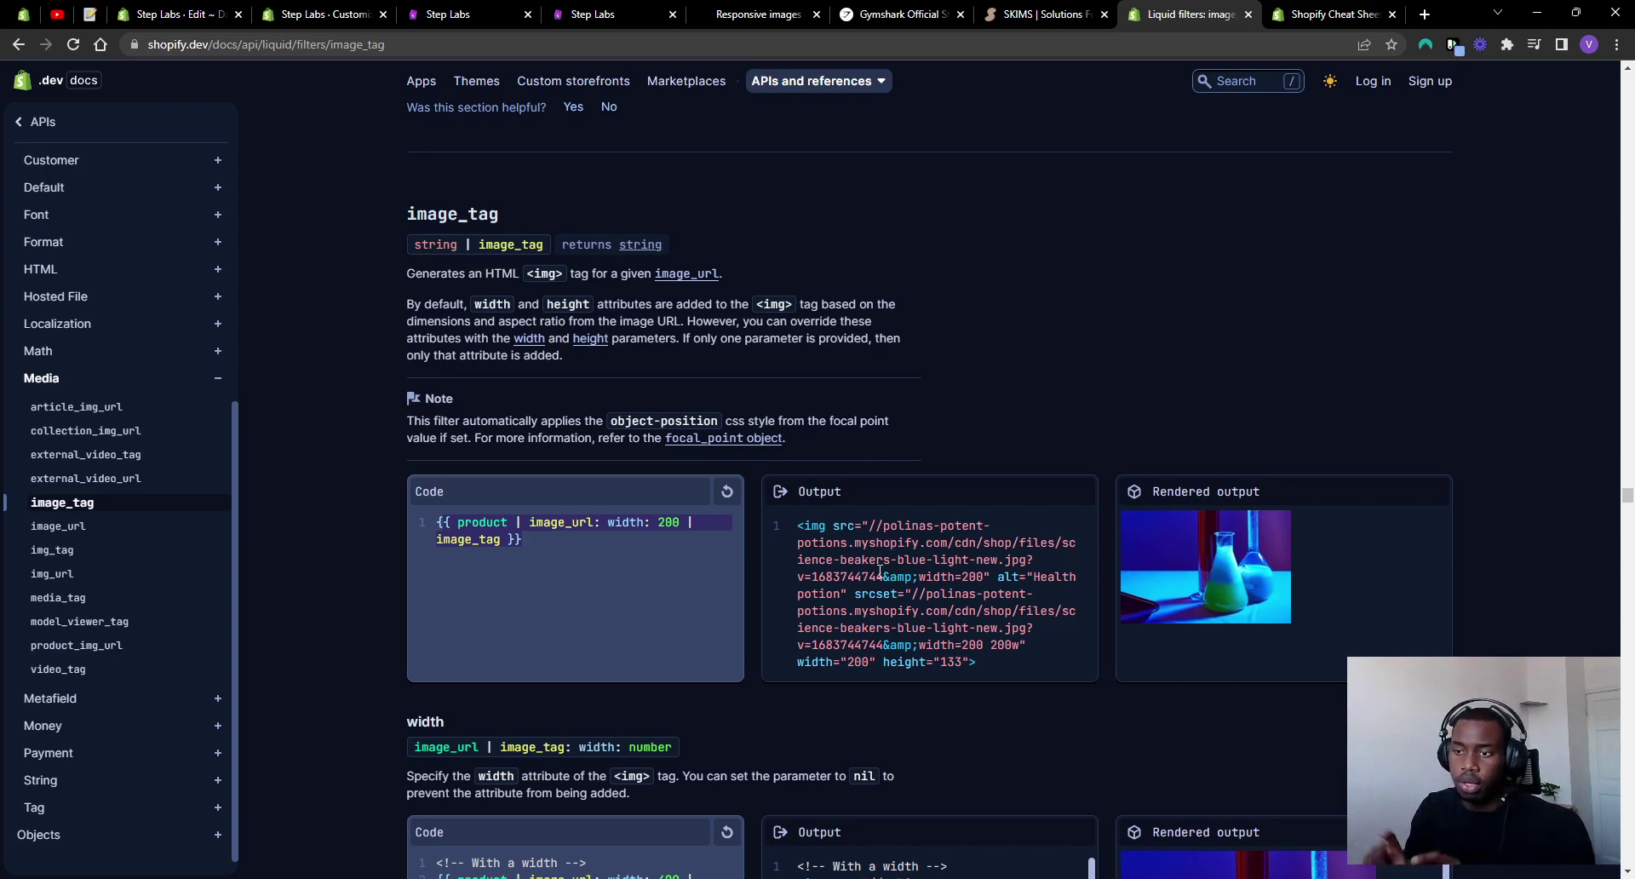
double_click(874, 594)
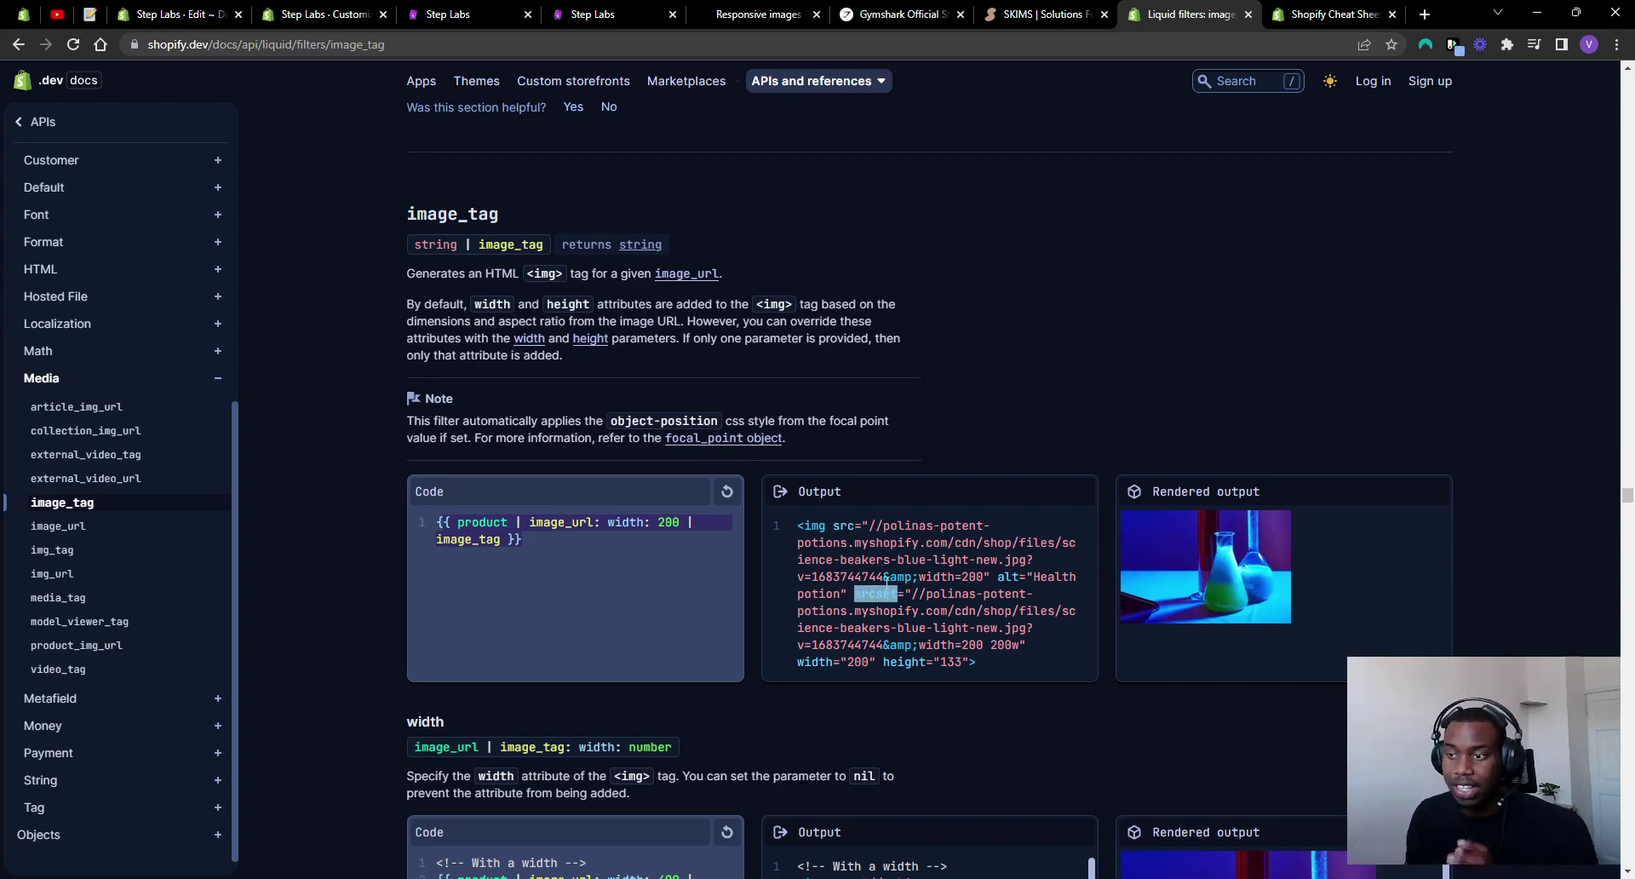
Step: Review the image_tag width and height parameters and the sizes example in the documentation
scroll(335, 509, "down", 12)
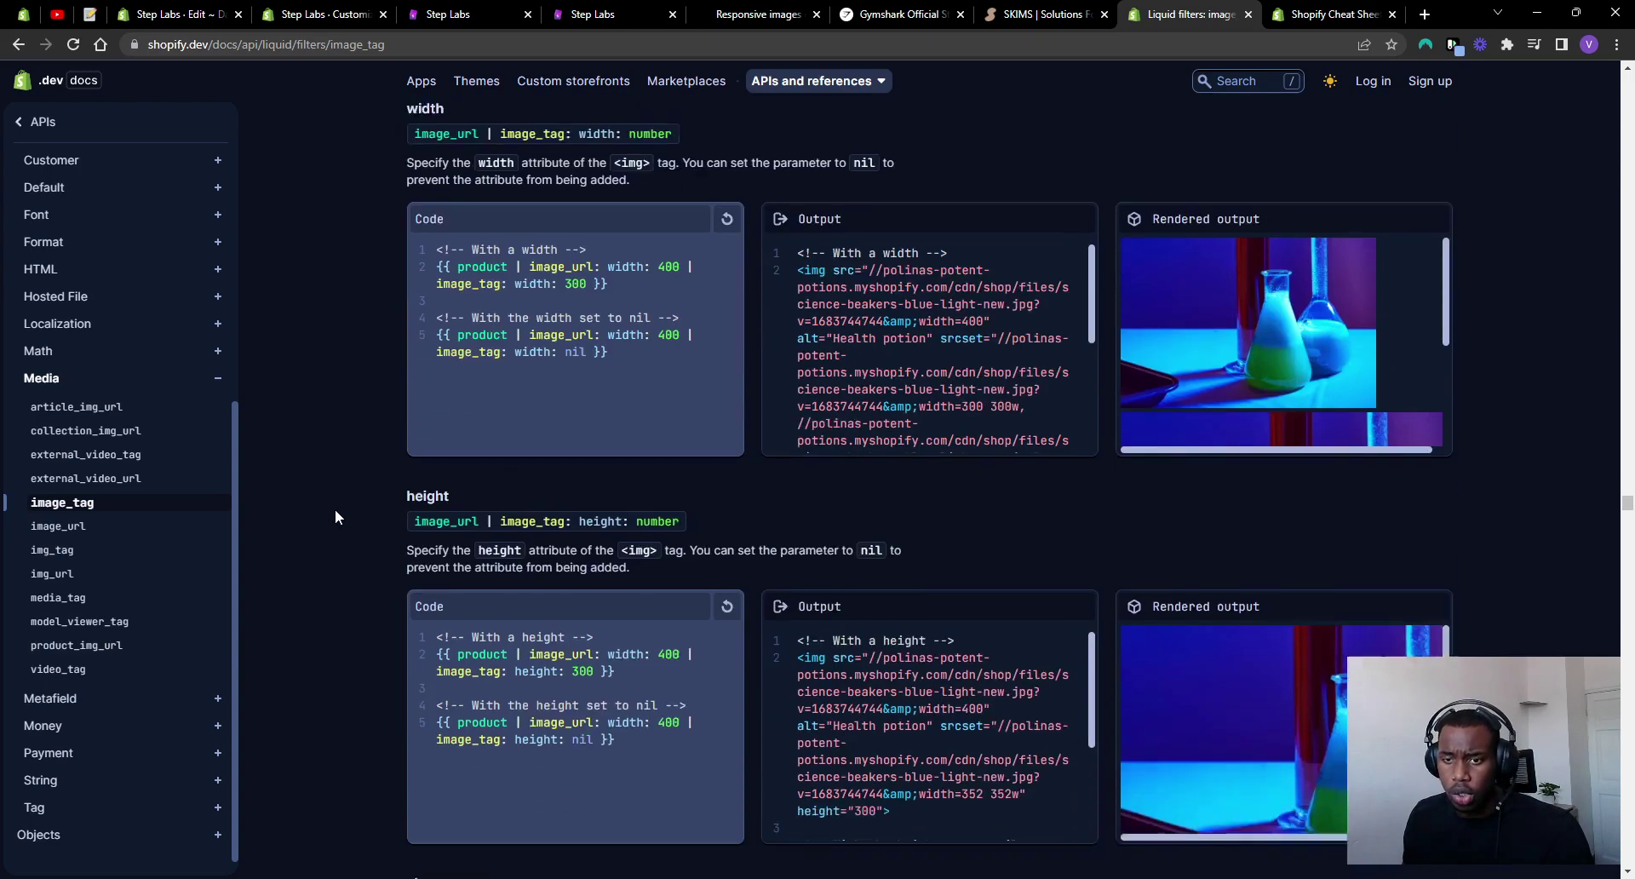
scroll(414, 474, "down", 2)
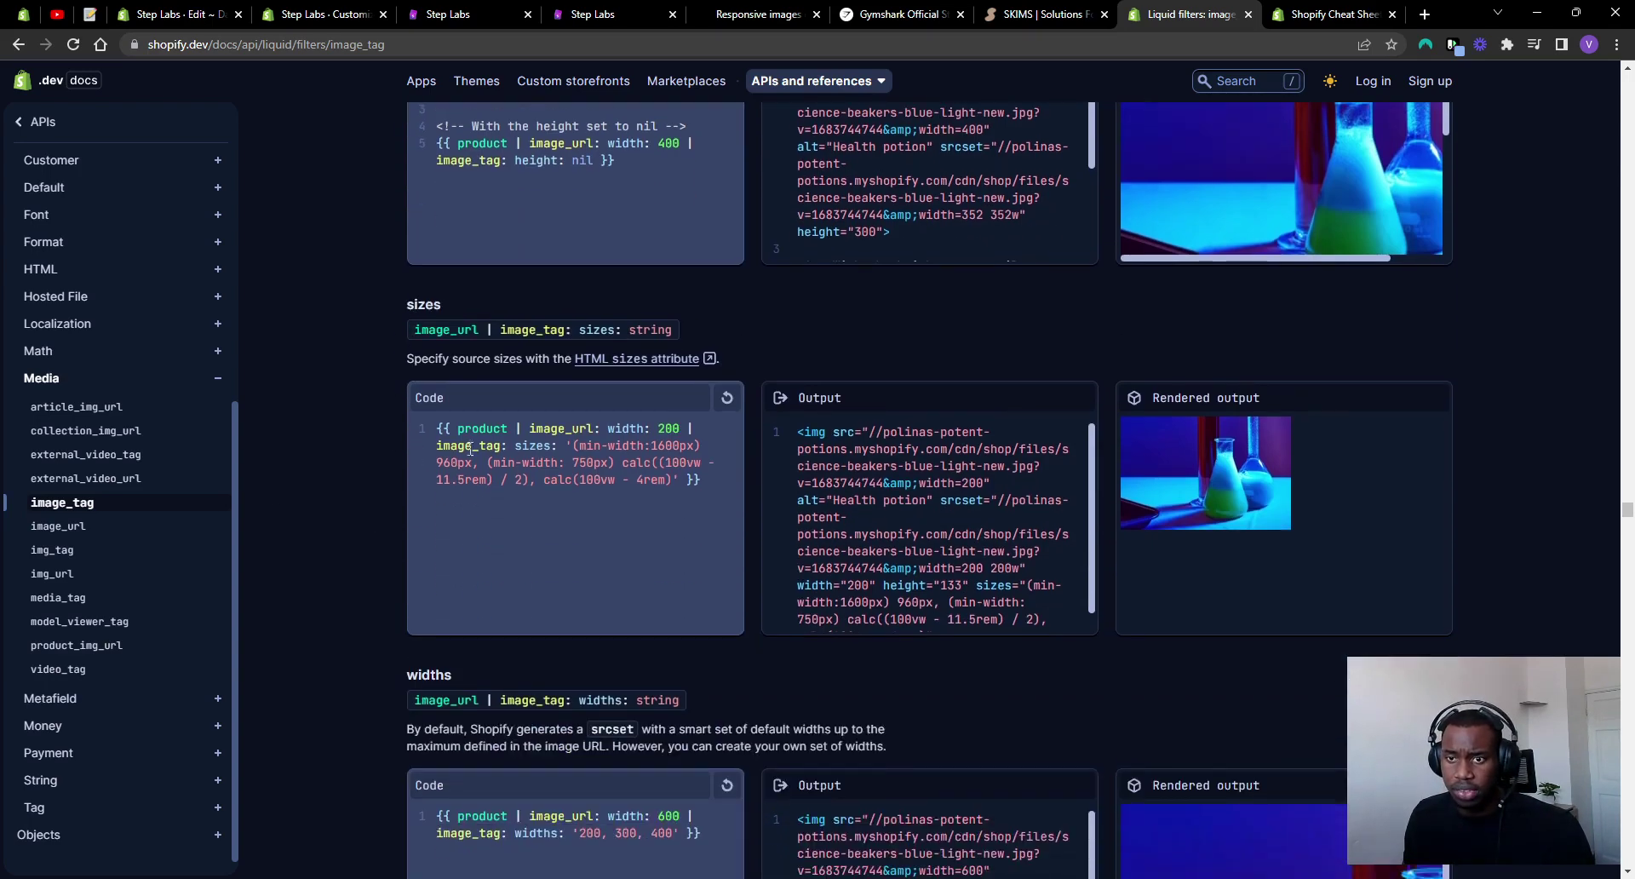
left_click(636, 462)
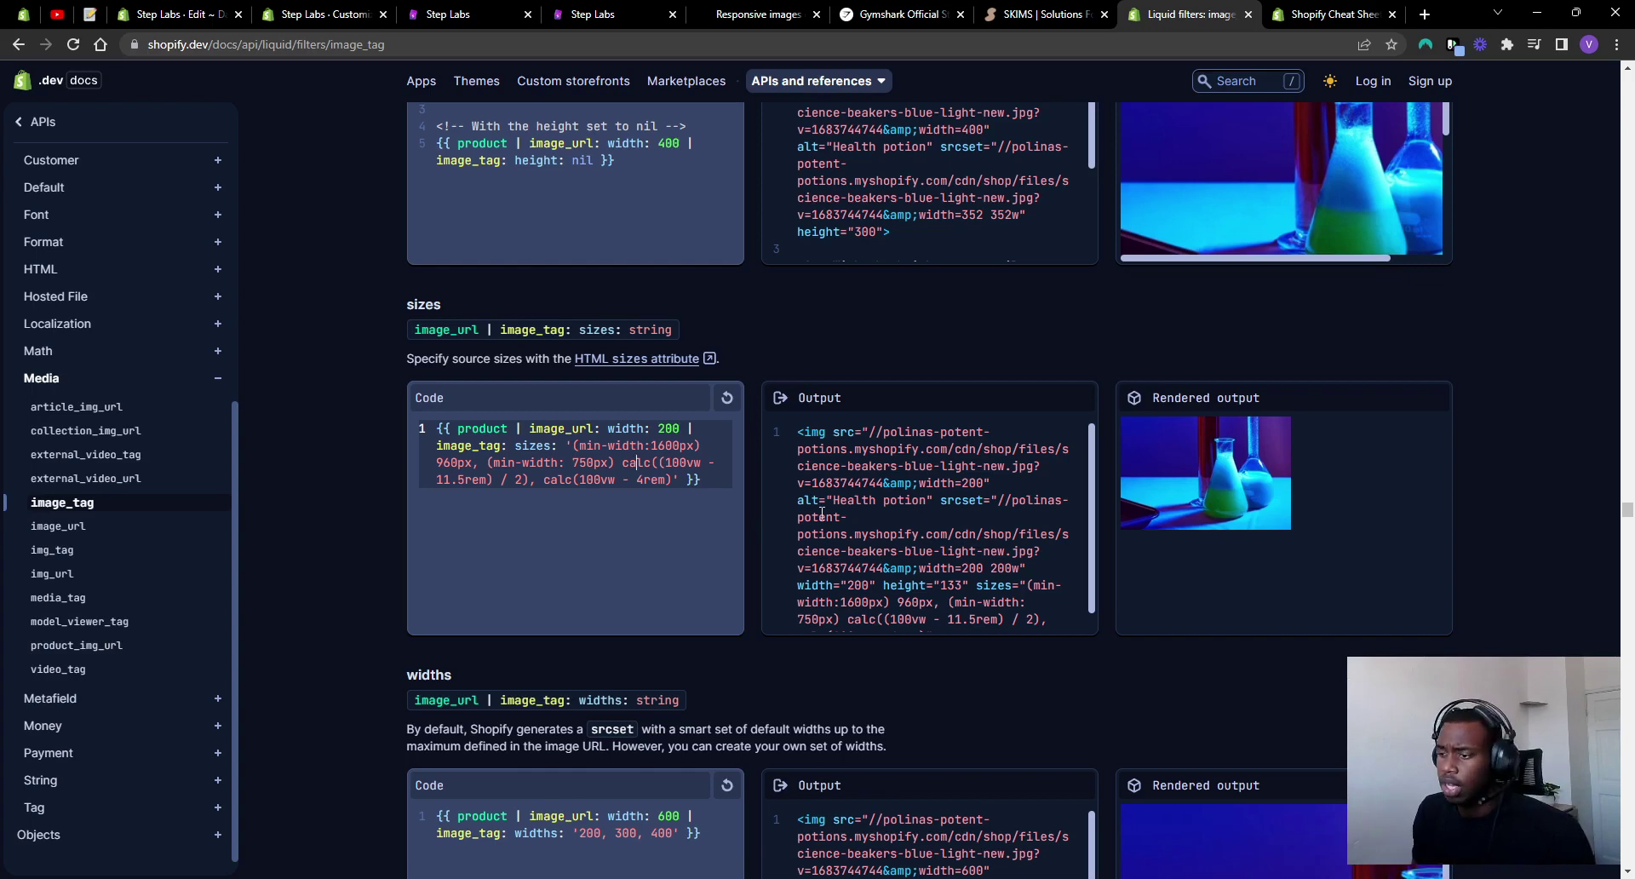
Step: Return to the Dawn theme code and review the styles and image markup in c-image-banner.liquid
left_click(324, 14)
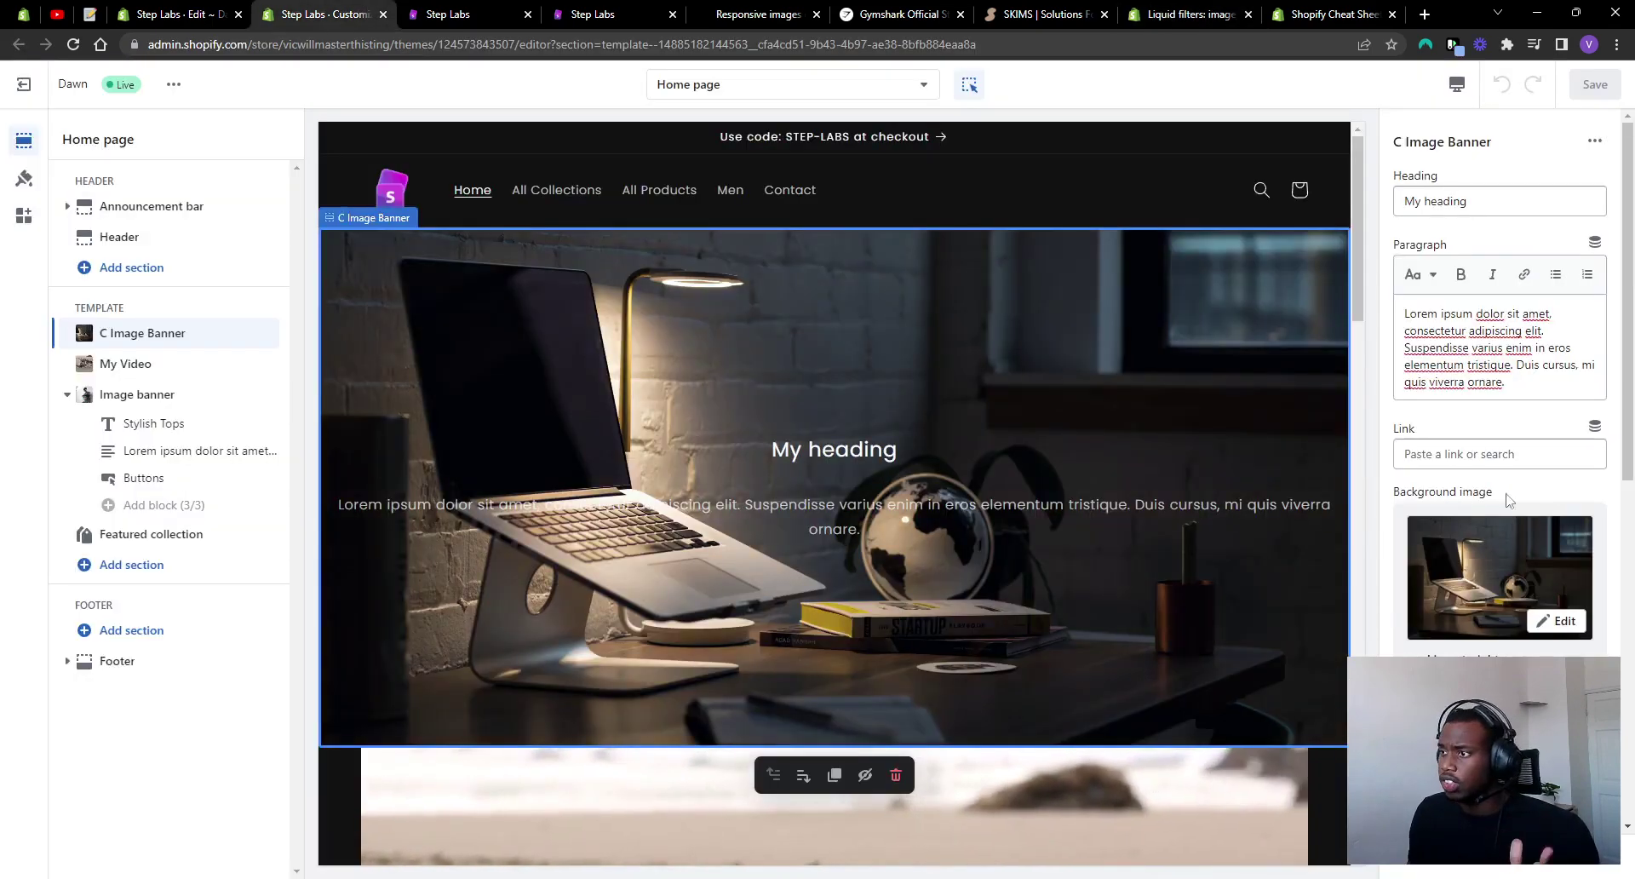
left_click(193, 11)
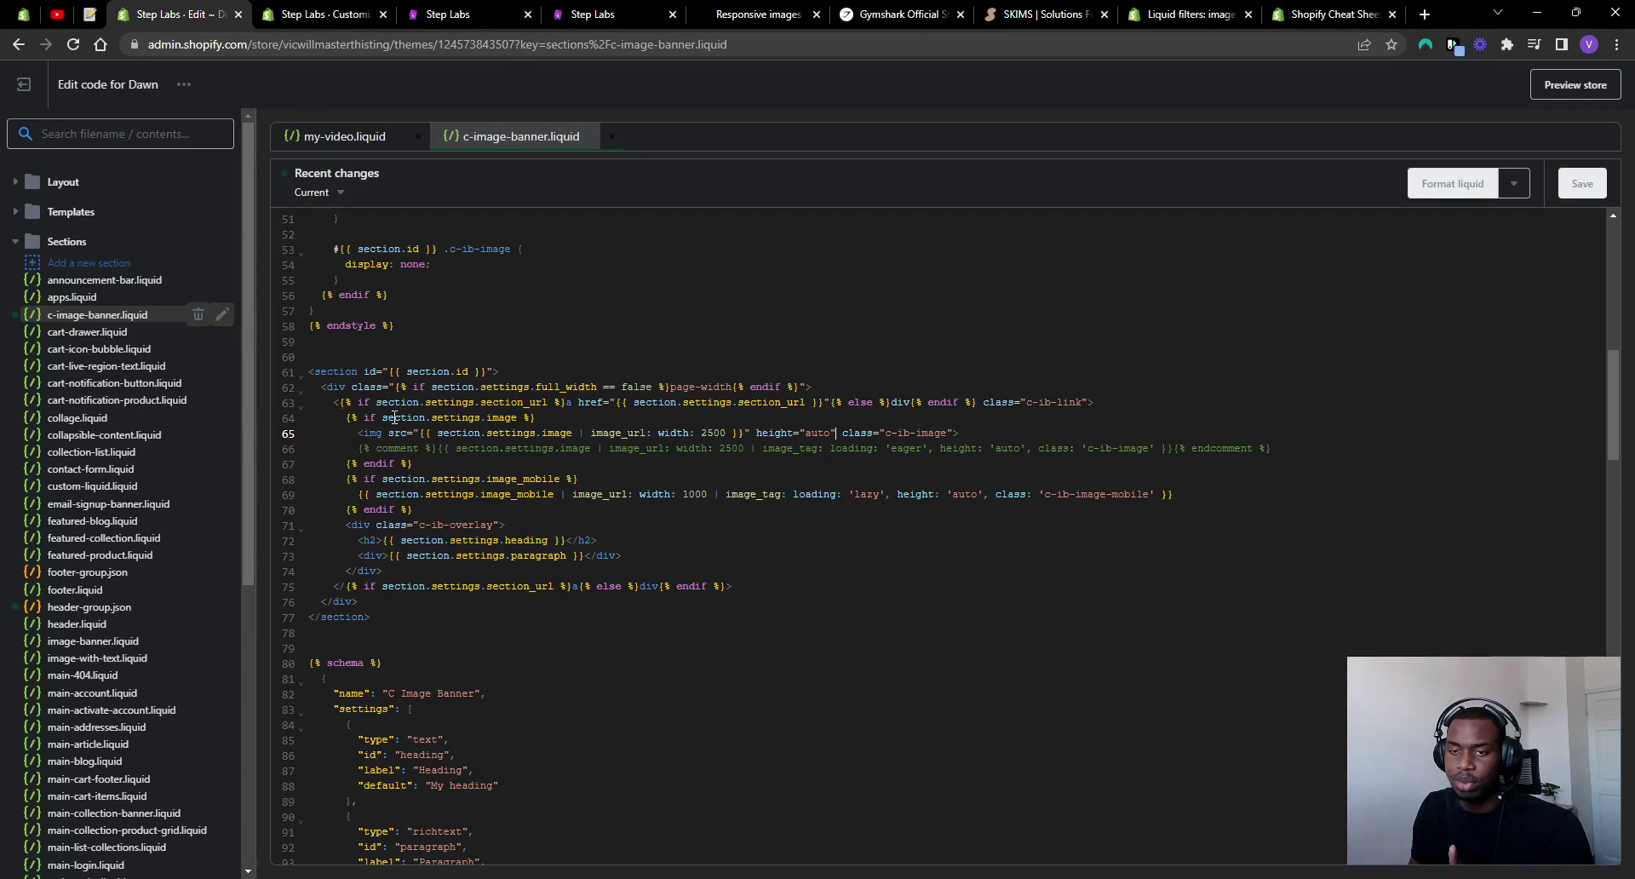
scroll(472, 503, "up", 5)
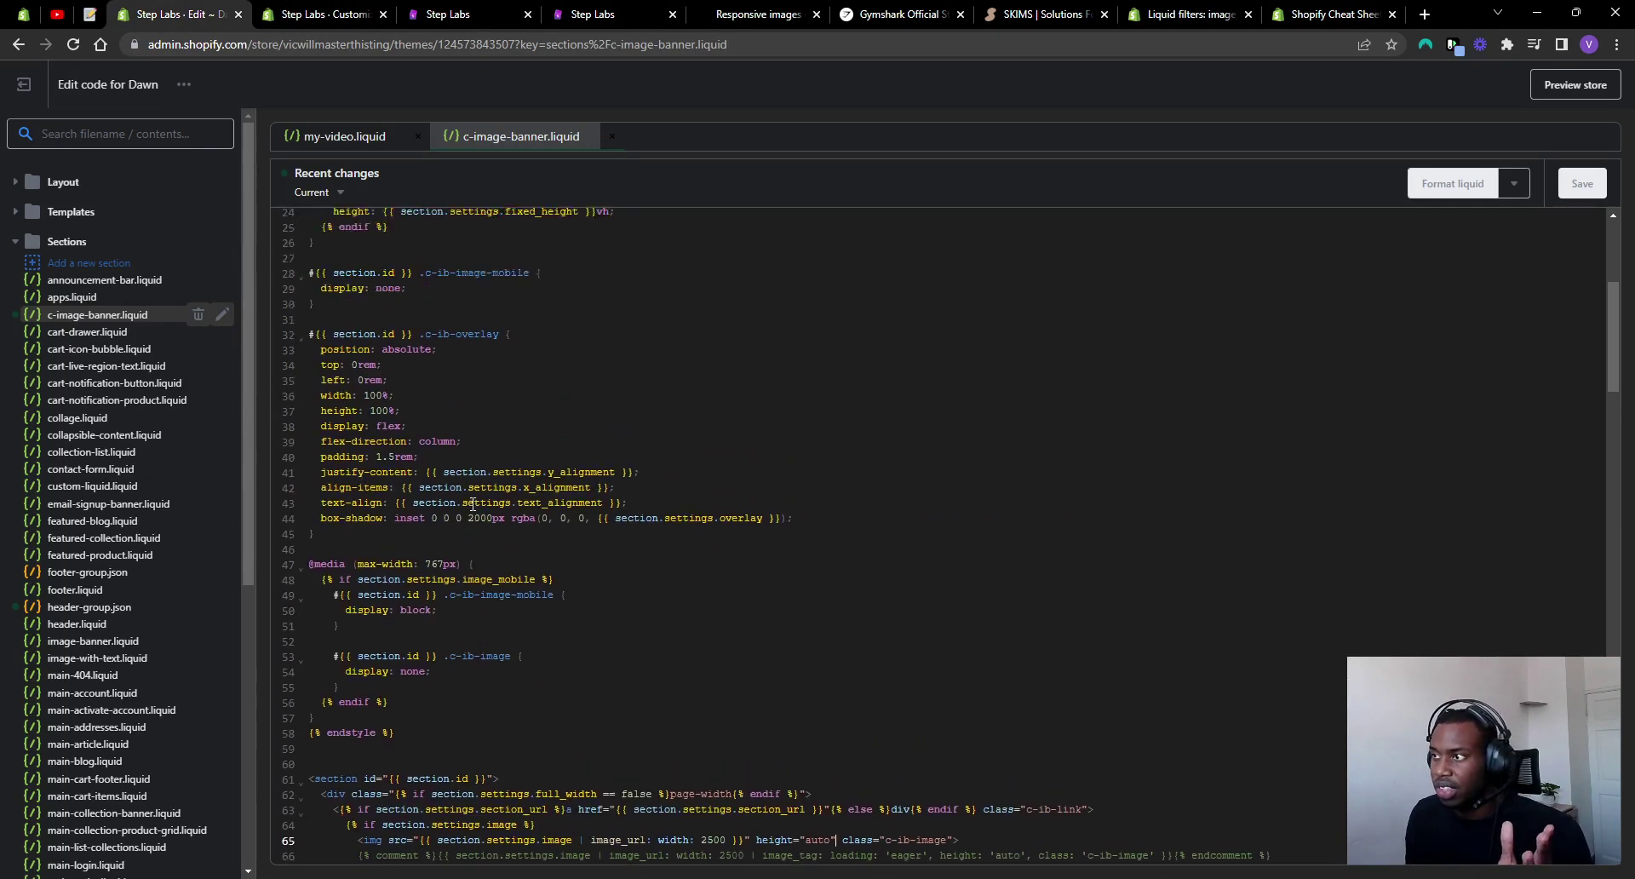
scroll(473, 505, "down", 3)
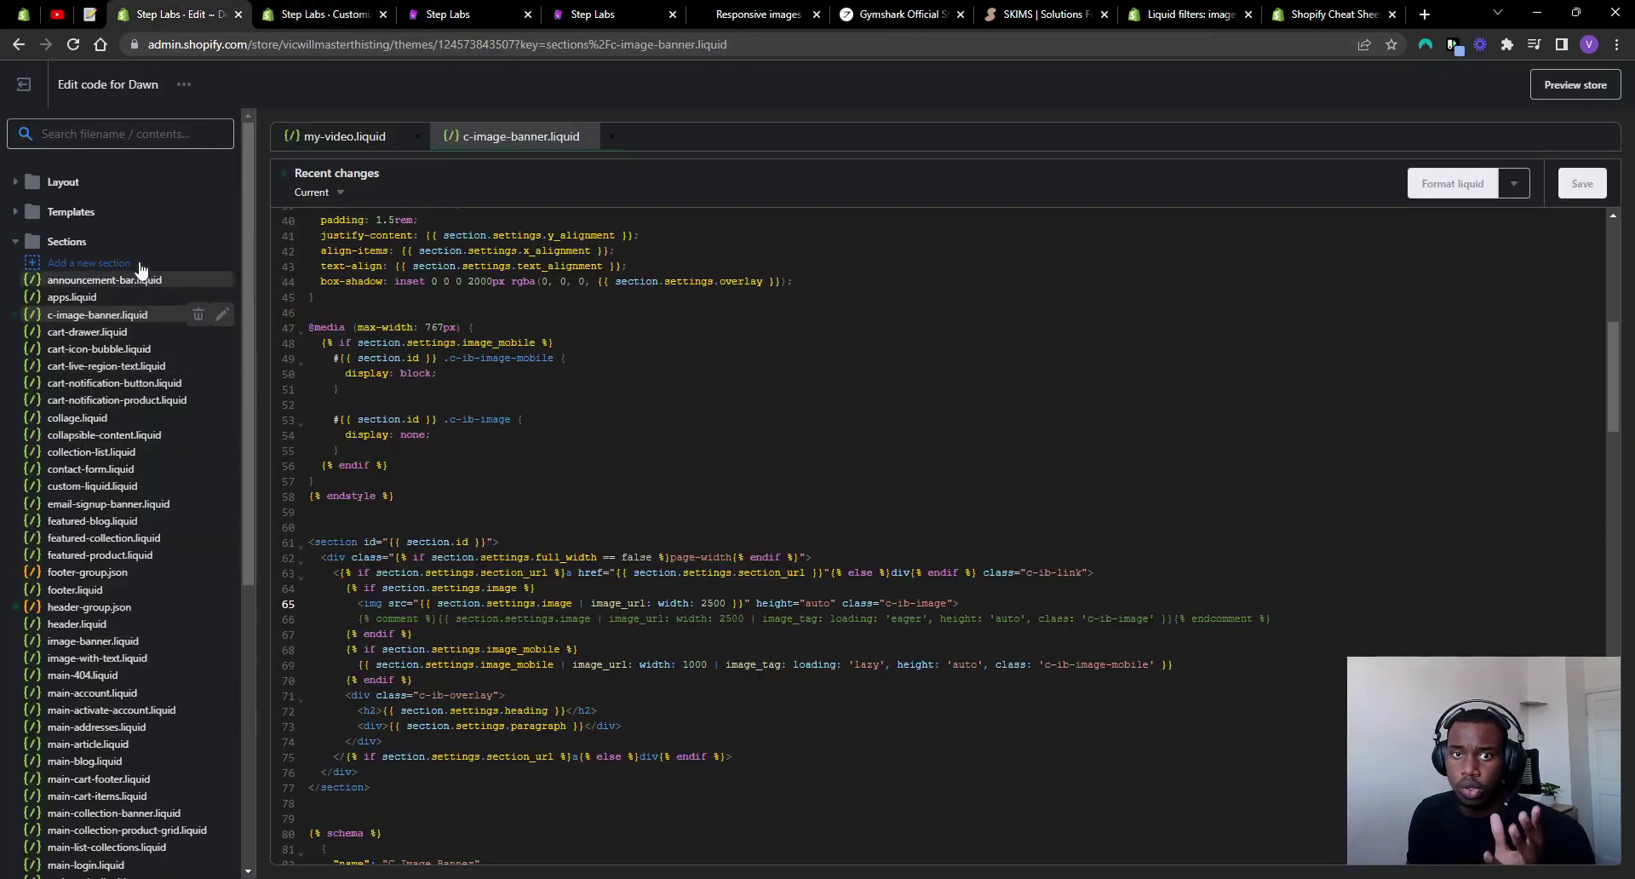
left_click(83, 263)
left_click(852, 517)
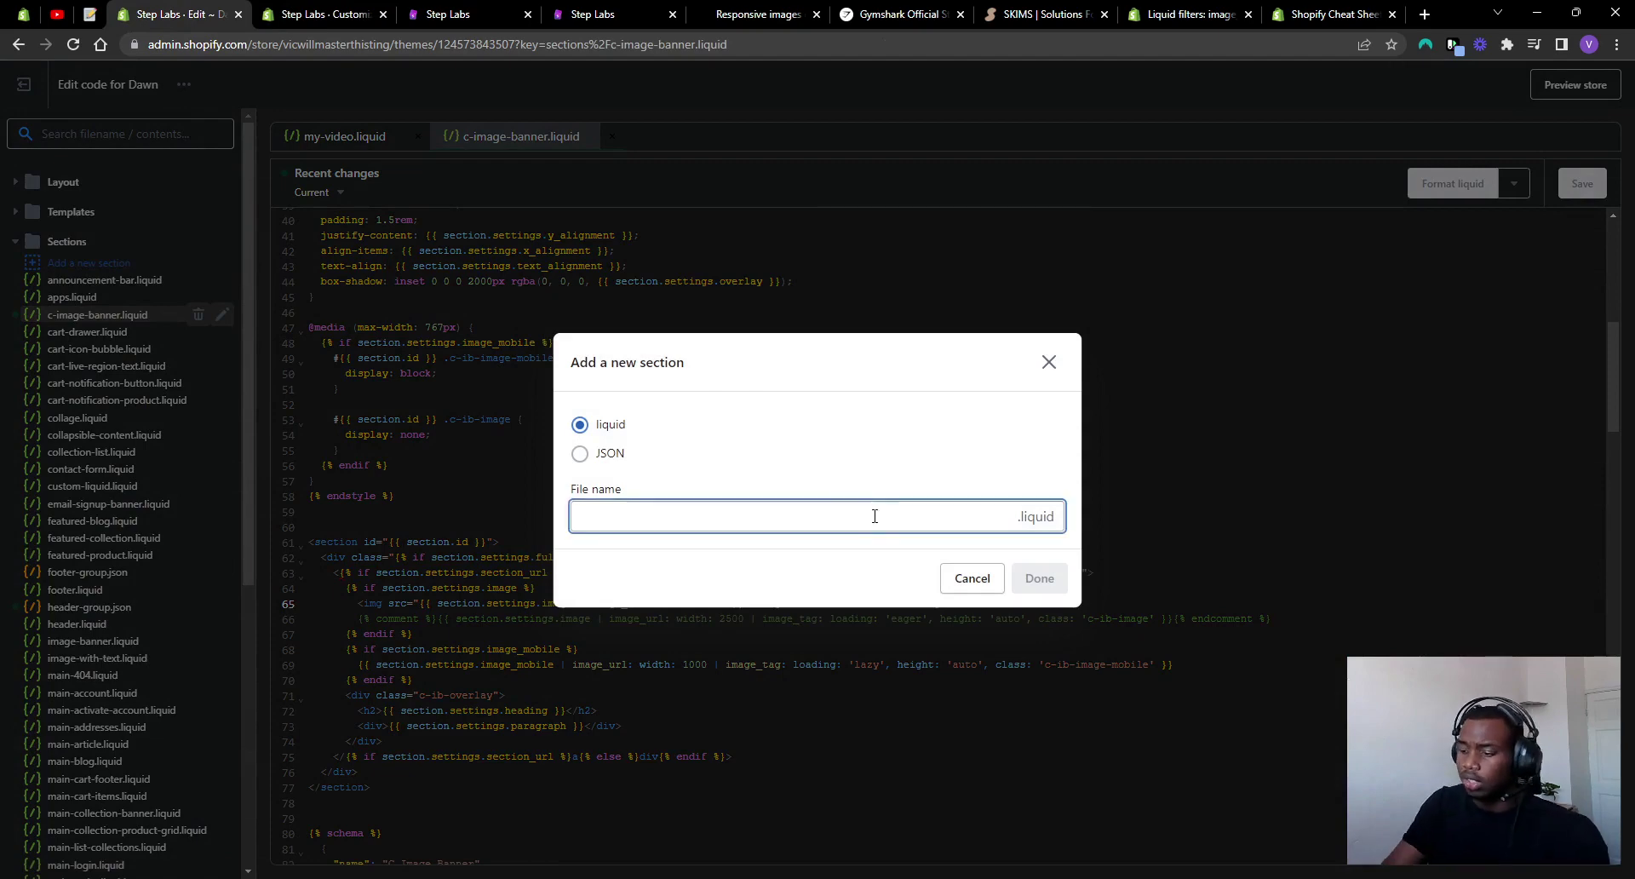
type("c-")
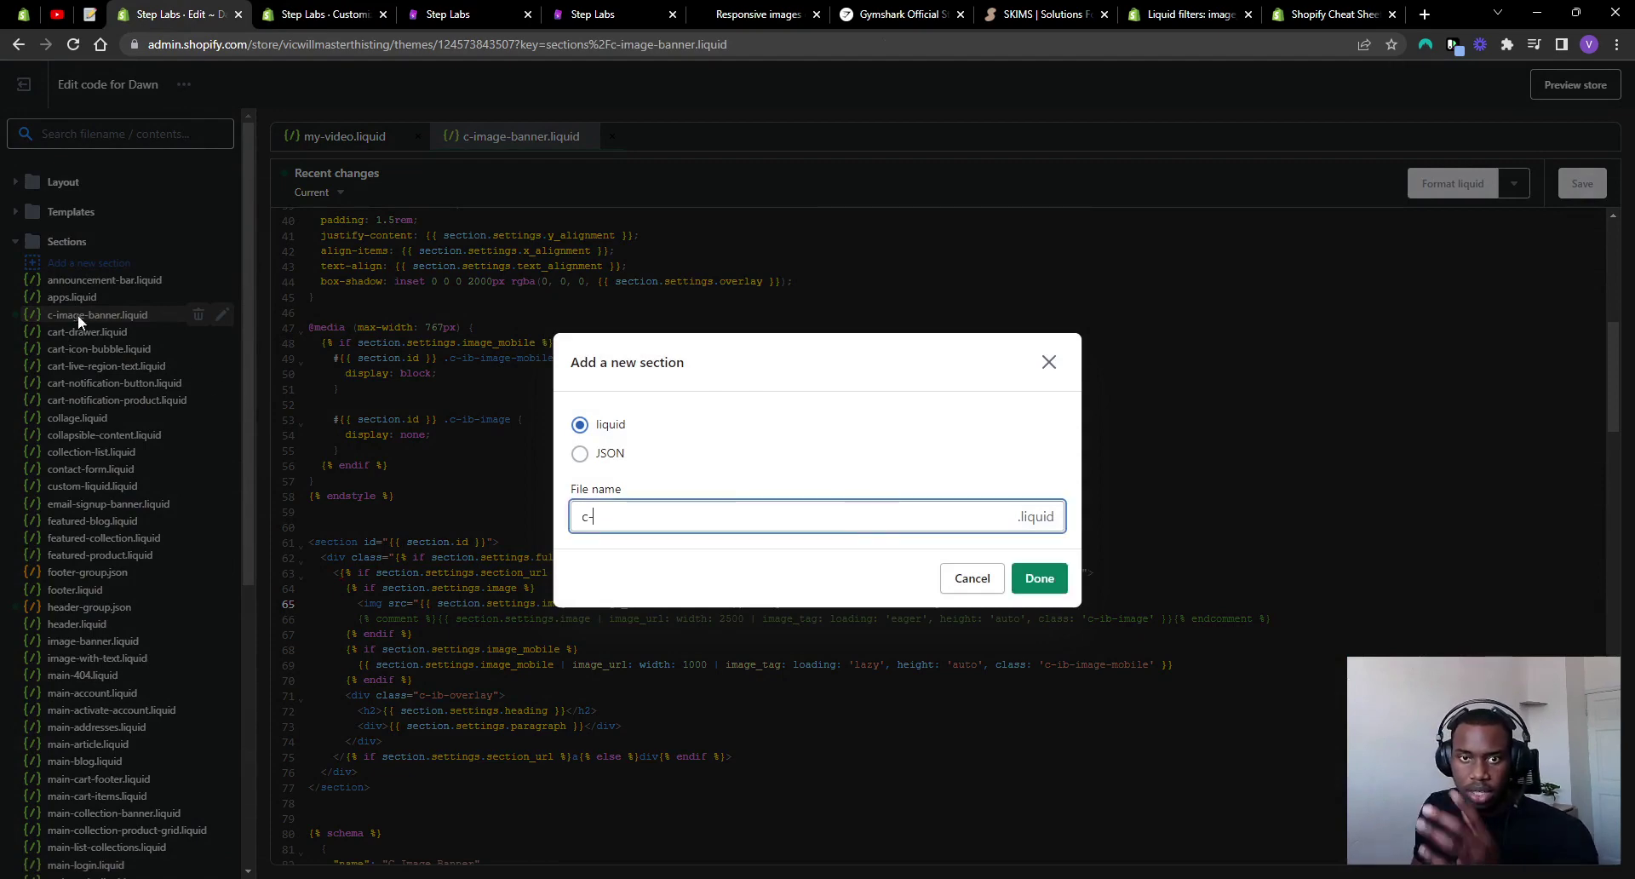
left_click(963, 577)
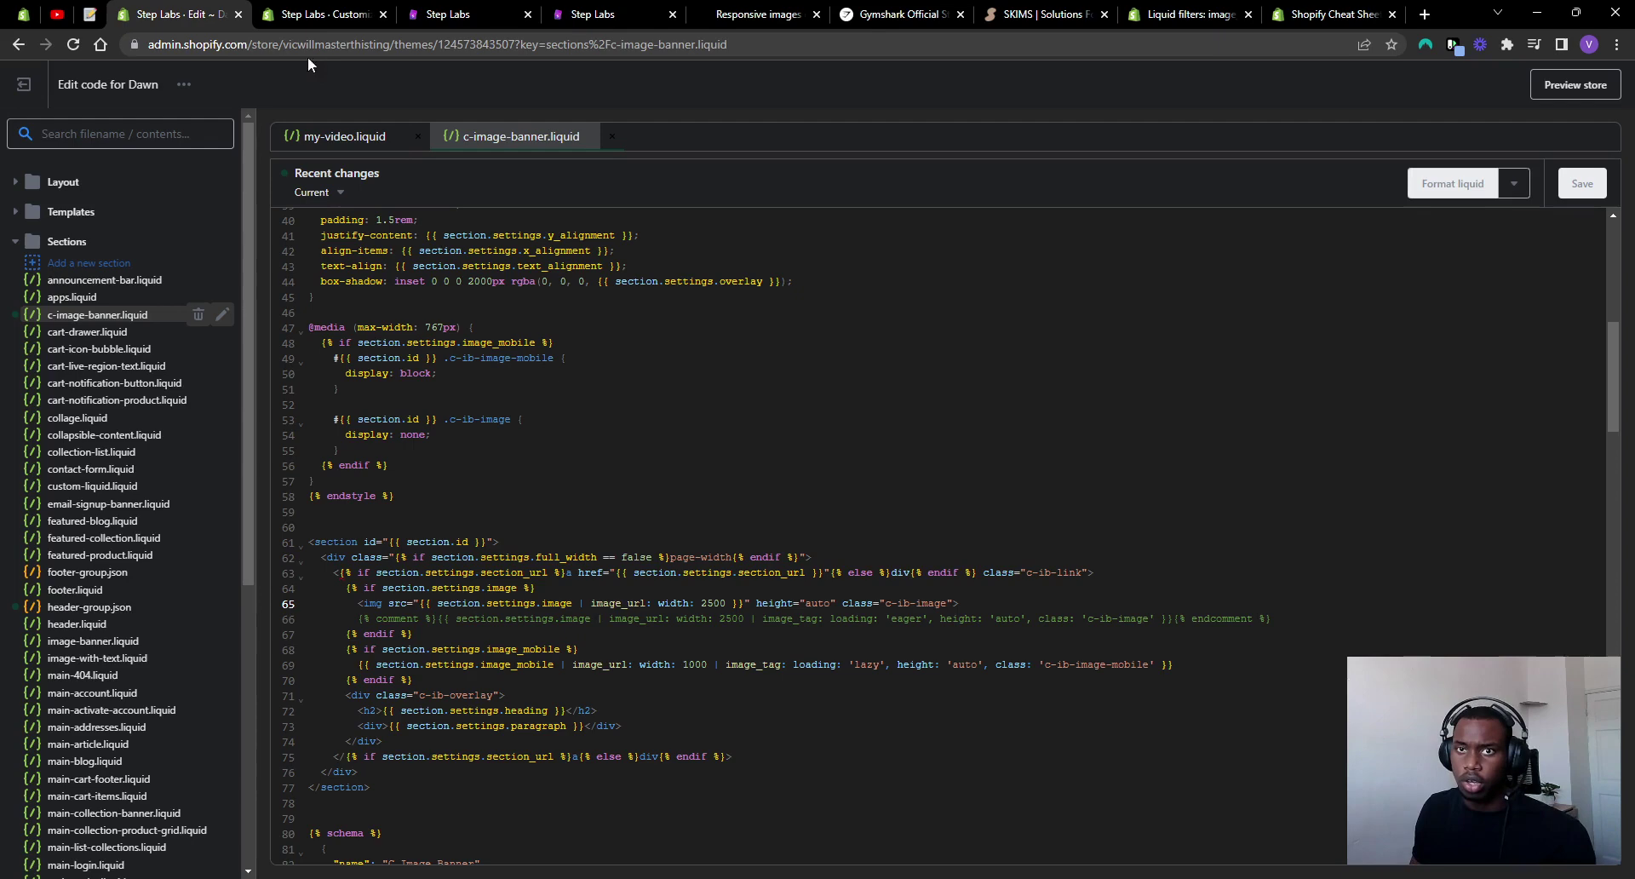
Step: Examine the C Image Banner section's settings in the theme editor
left_click(324, 15)
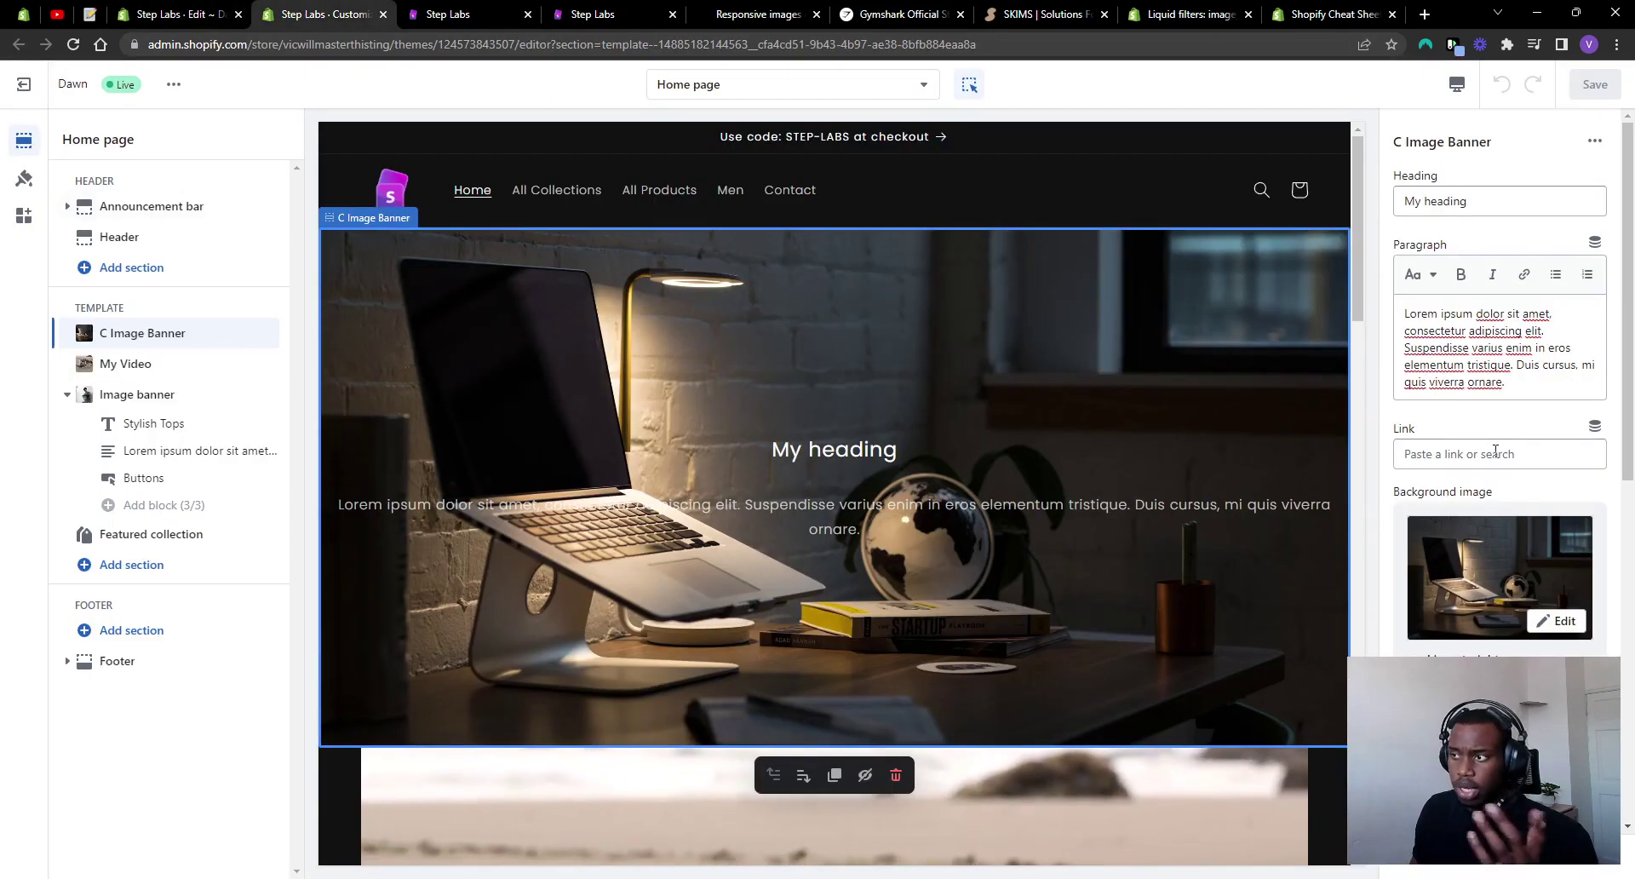